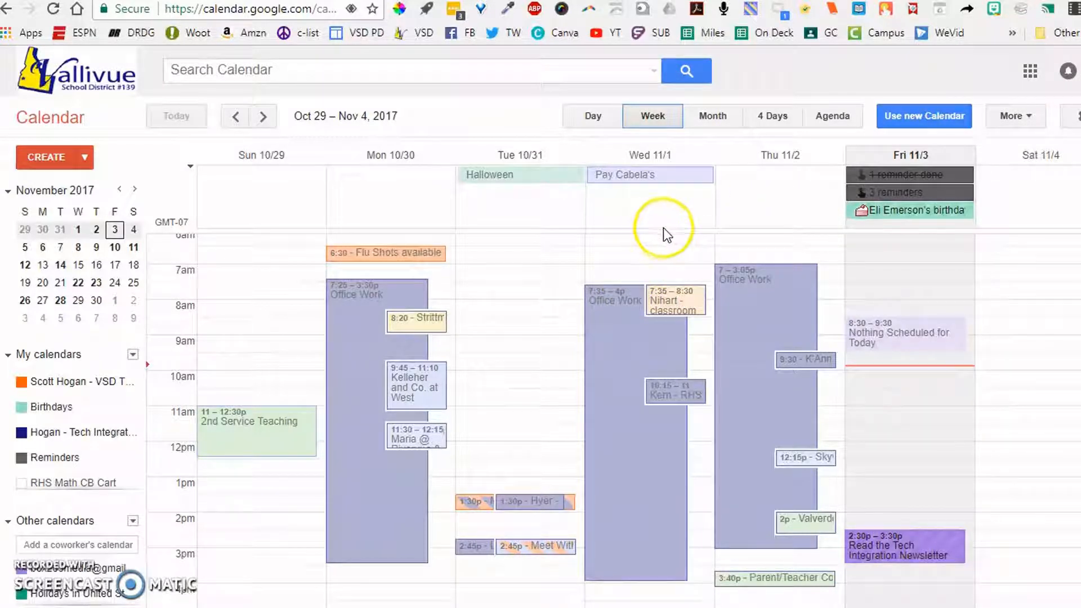
Switch to the new Calendar and check the settings menu for the option to go back to classic Calendar.
left_click(910, 118)
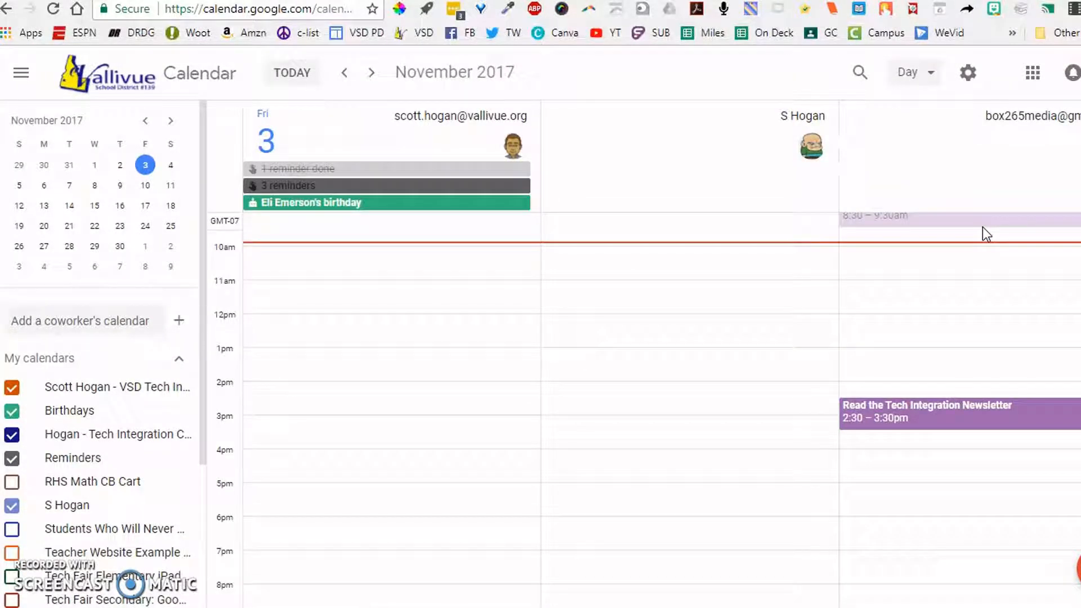
left_click(967, 78)
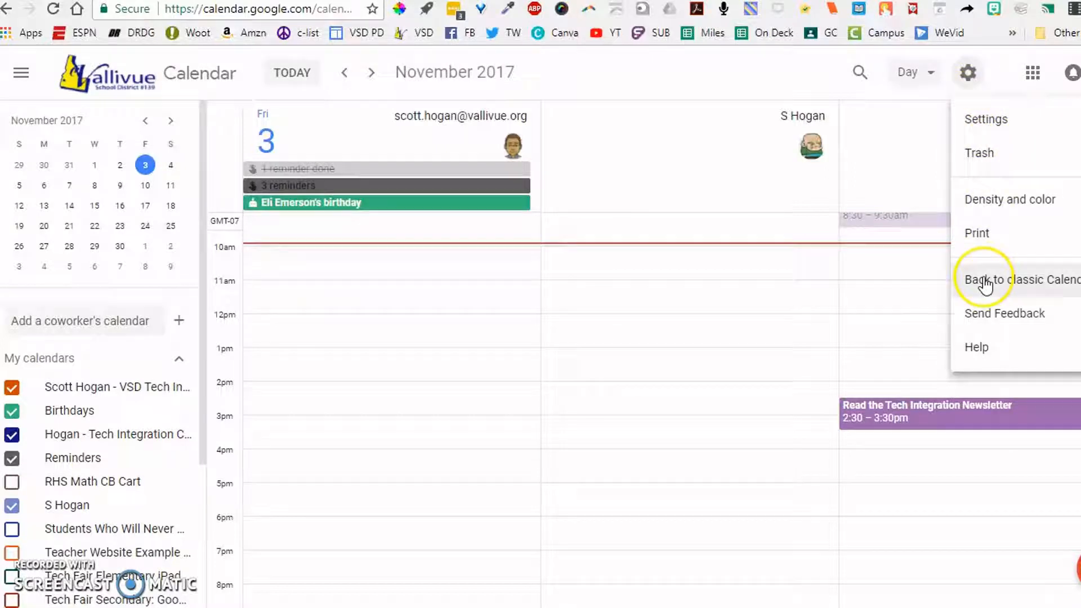
left_click(717, 66)
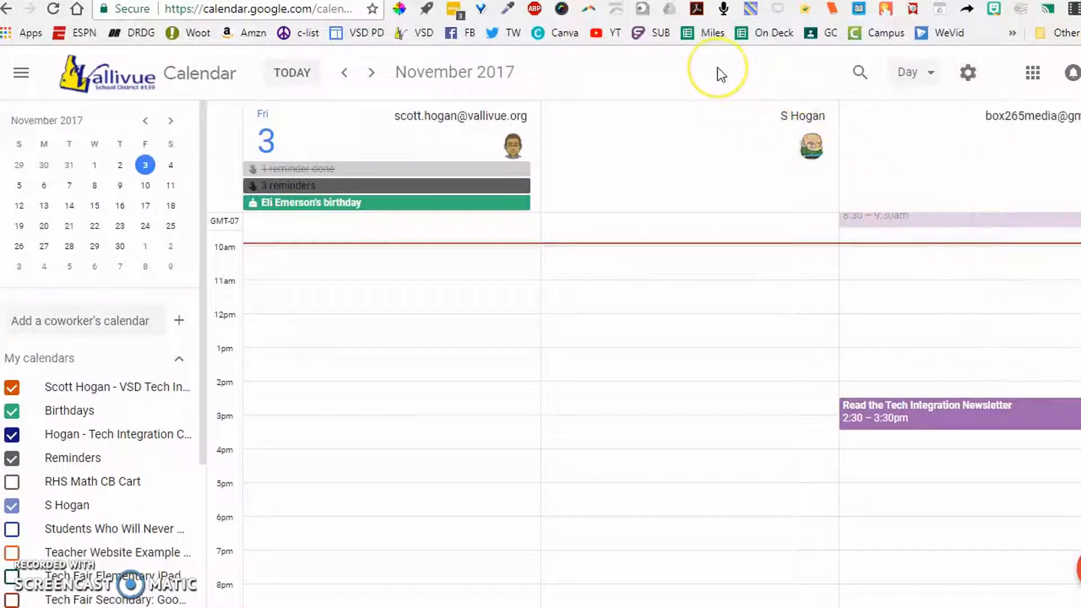
Switch the calendar to Month view, look through the calendar lists, and collapse and re-expand the main menu sidebar.
left_click(915, 72)
left_click(900, 206)
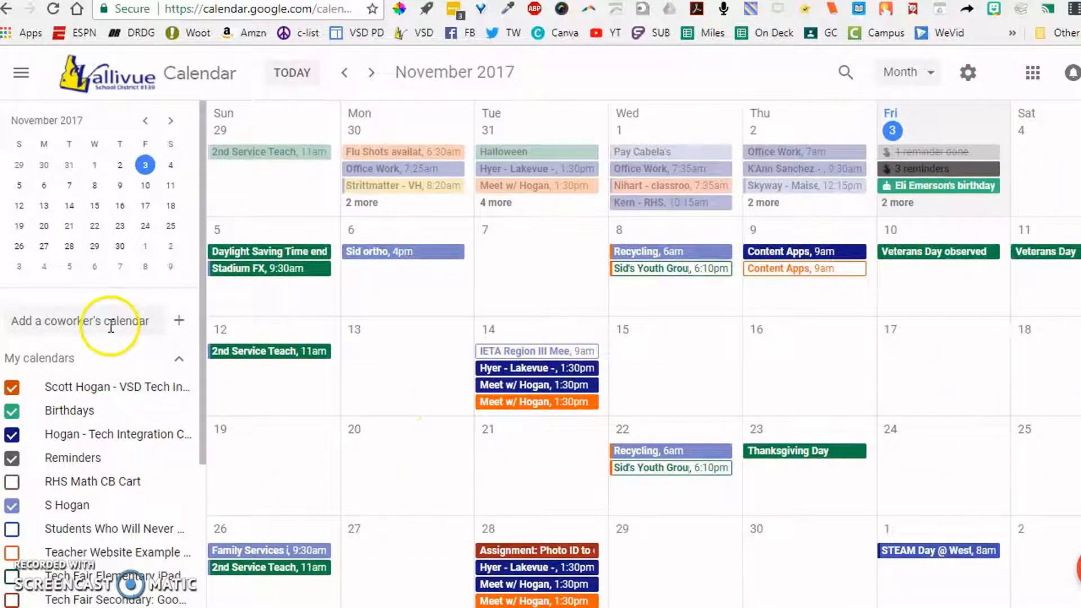
scroll(109, 399, "down", 3)
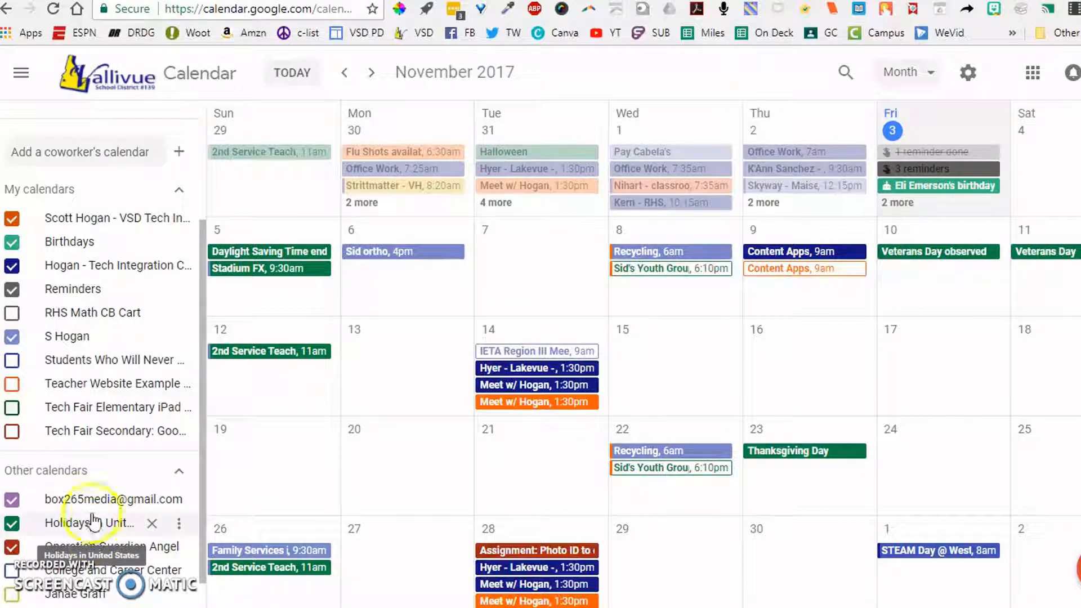
left_click(21, 78)
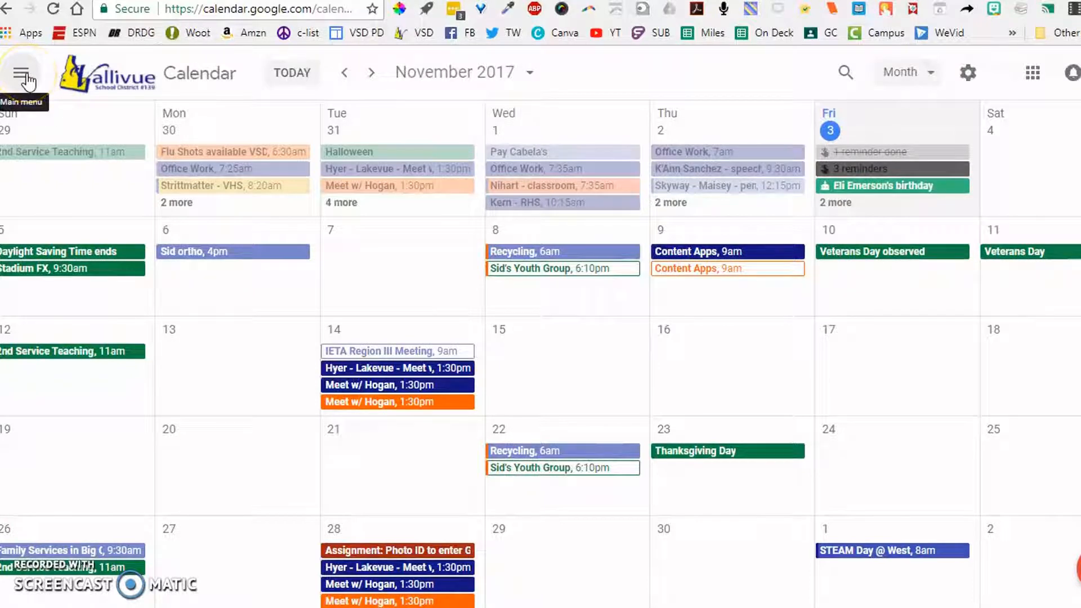
left_click(23, 76)
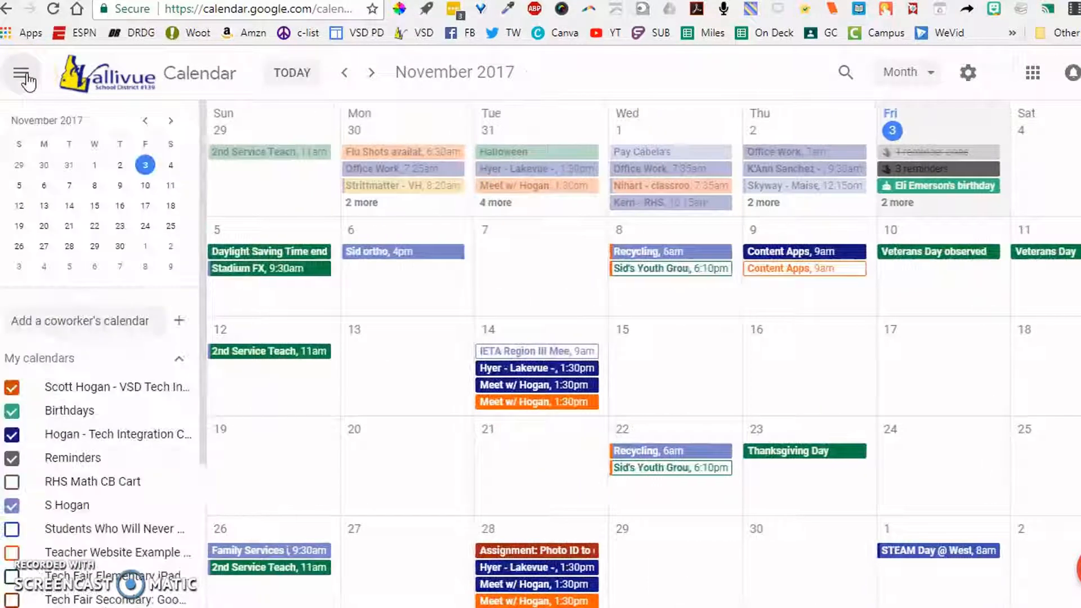
Preview the calendar in Schedule view and in Day view.
left_click(912, 73)
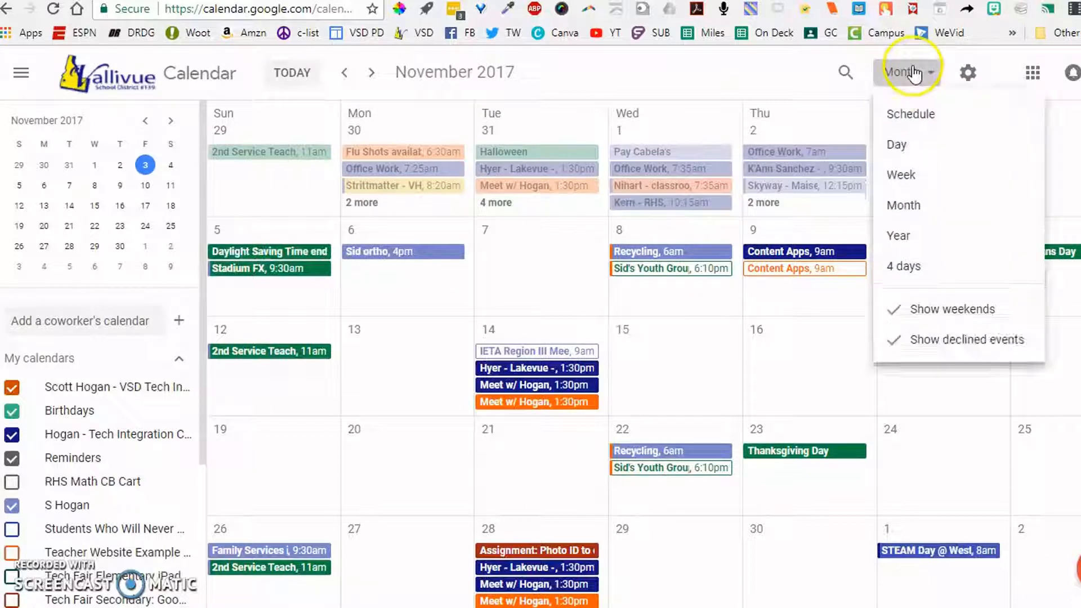
left_click(911, 117)
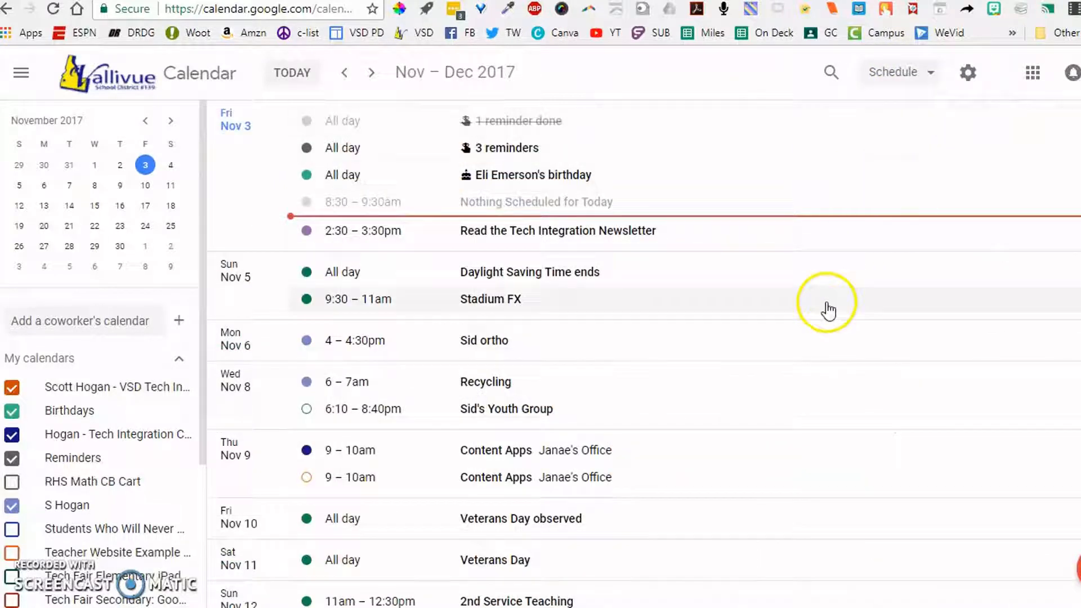
left_click(902, 72)
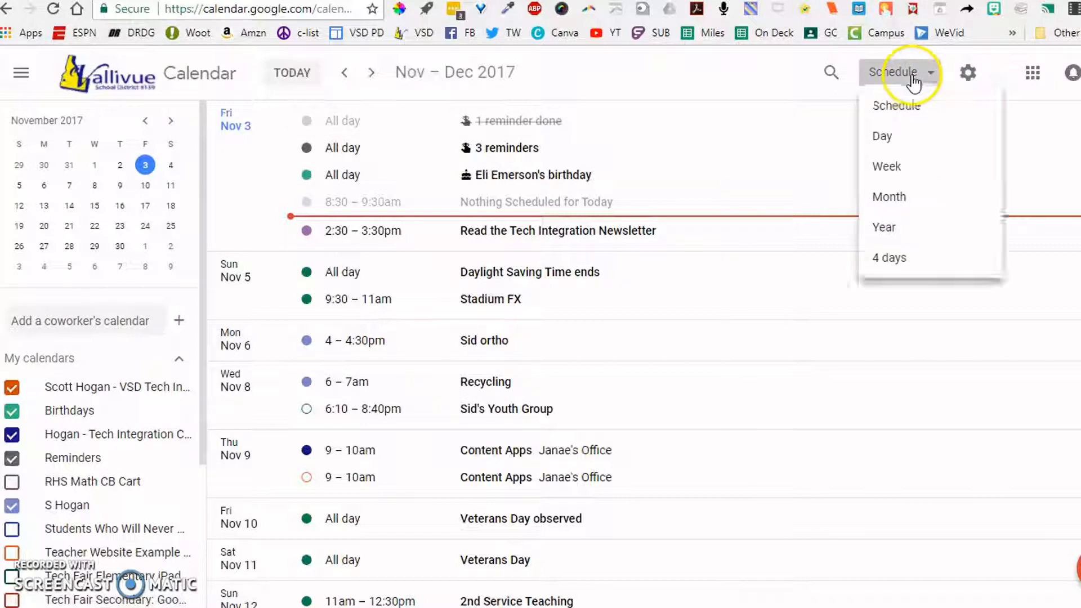
left_click(900, 158)
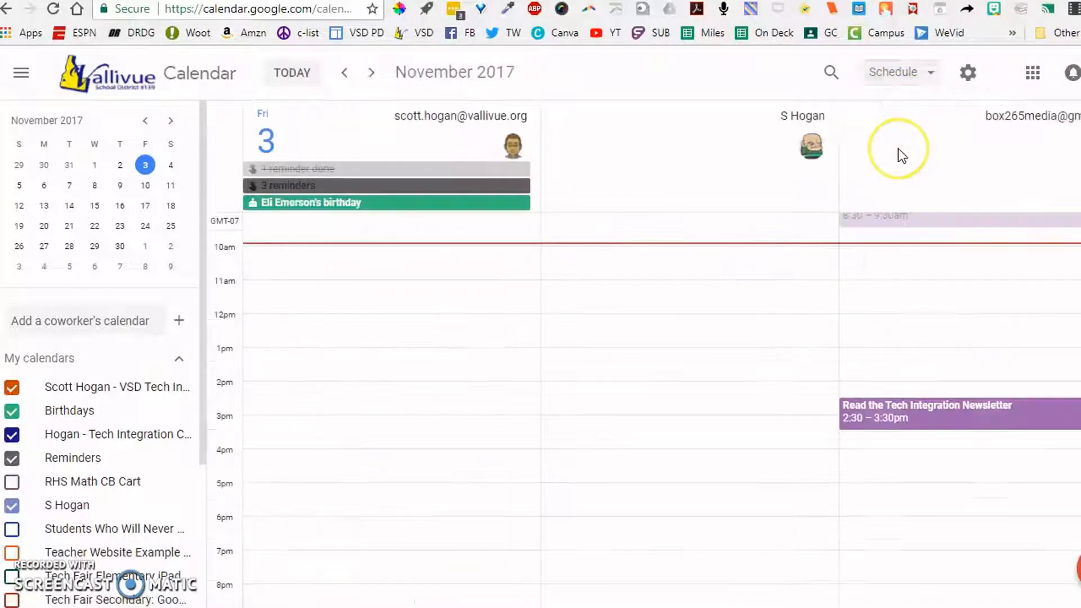
left_click(903, 123)
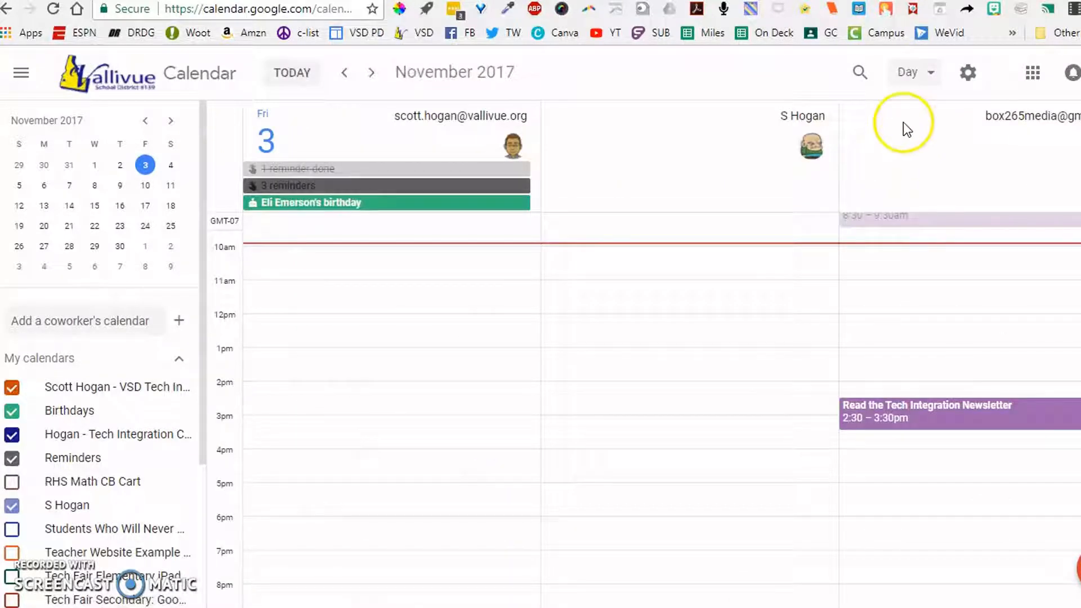
Preview the calendar in Week view and return to Month view.
left_click(916, 83)
left_click(926, 174)
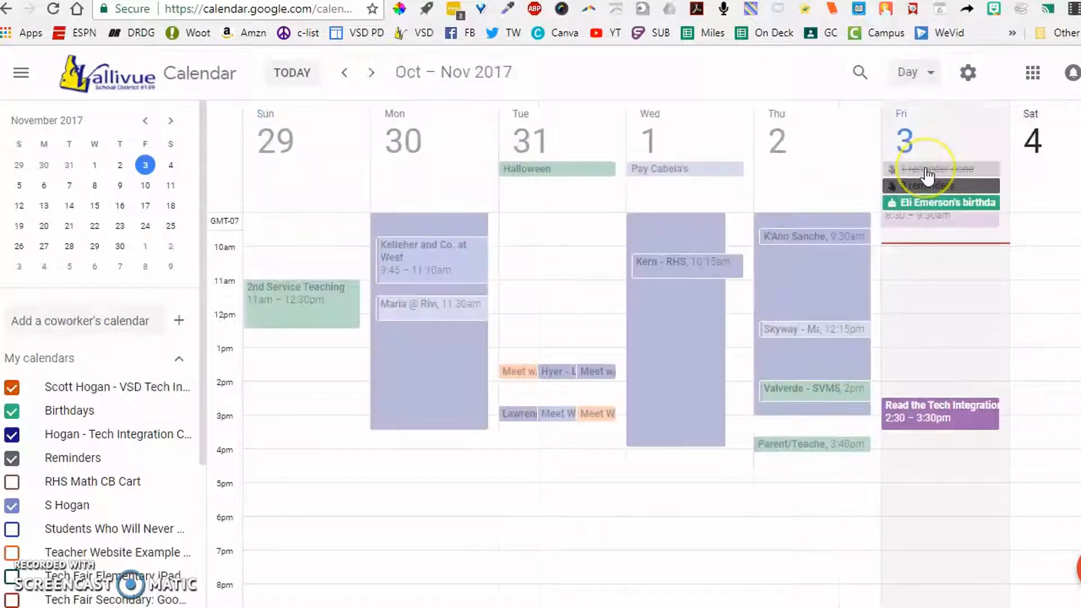
left_click(917, 76)
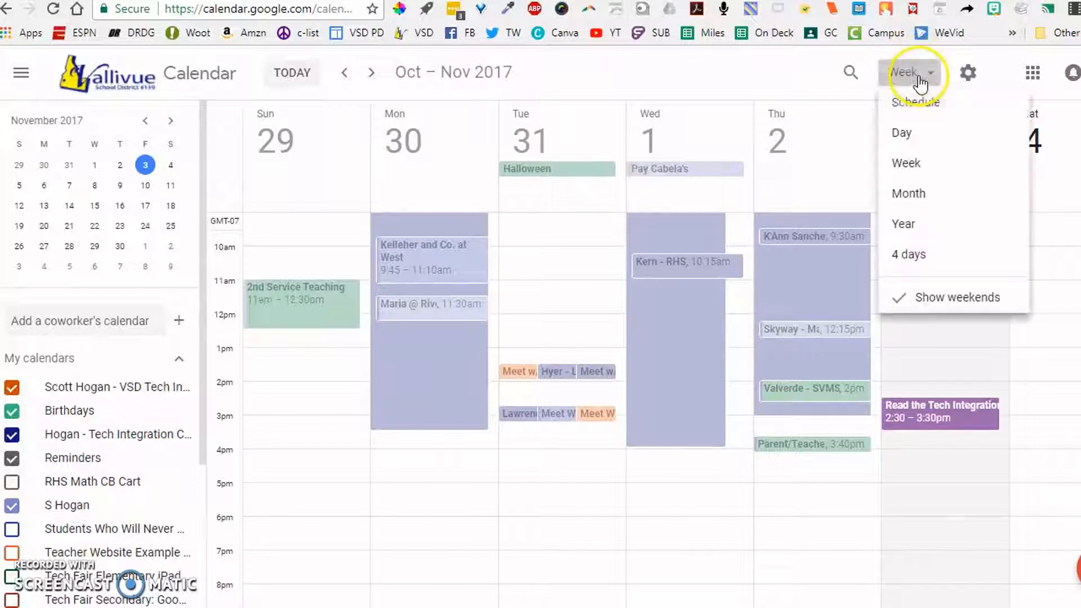
left_click(921, 213)
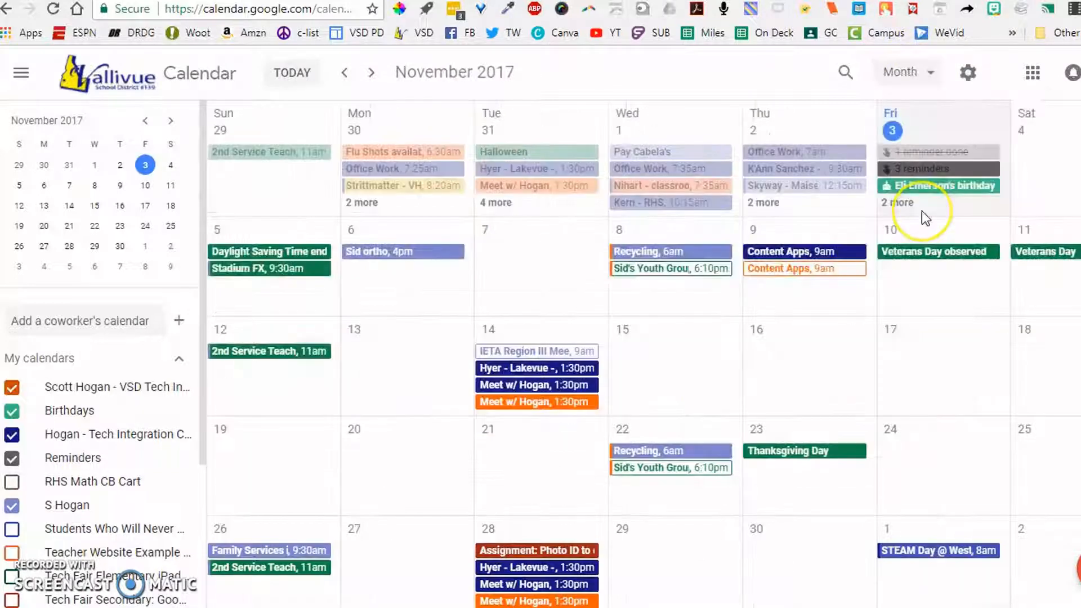
Review the view options for weekends and declined events, and switch the calendar to Day view.
left_click(923, 78)
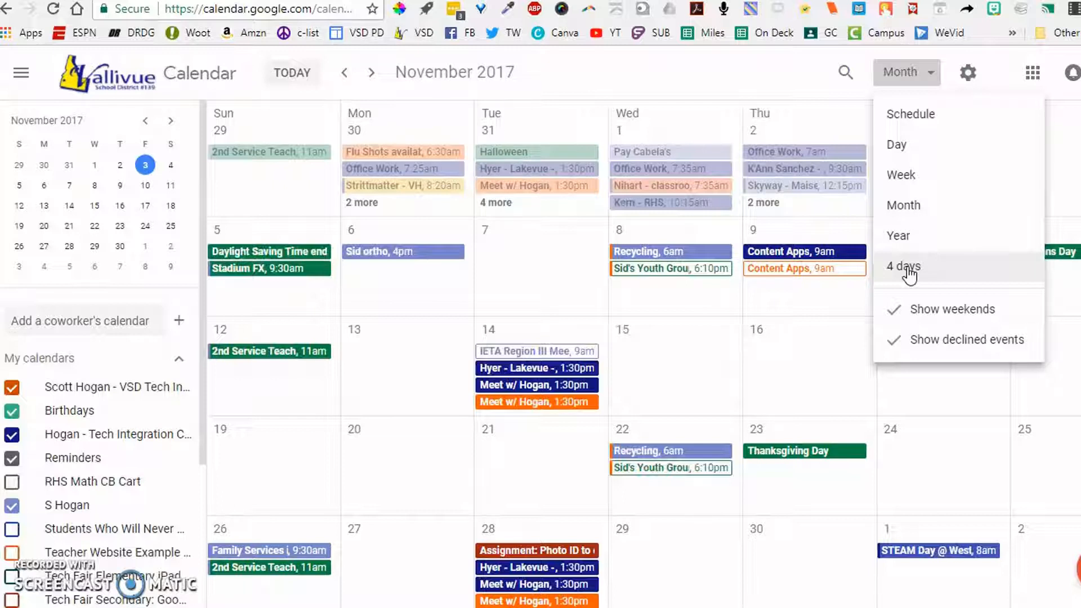
left_click(895, 316)
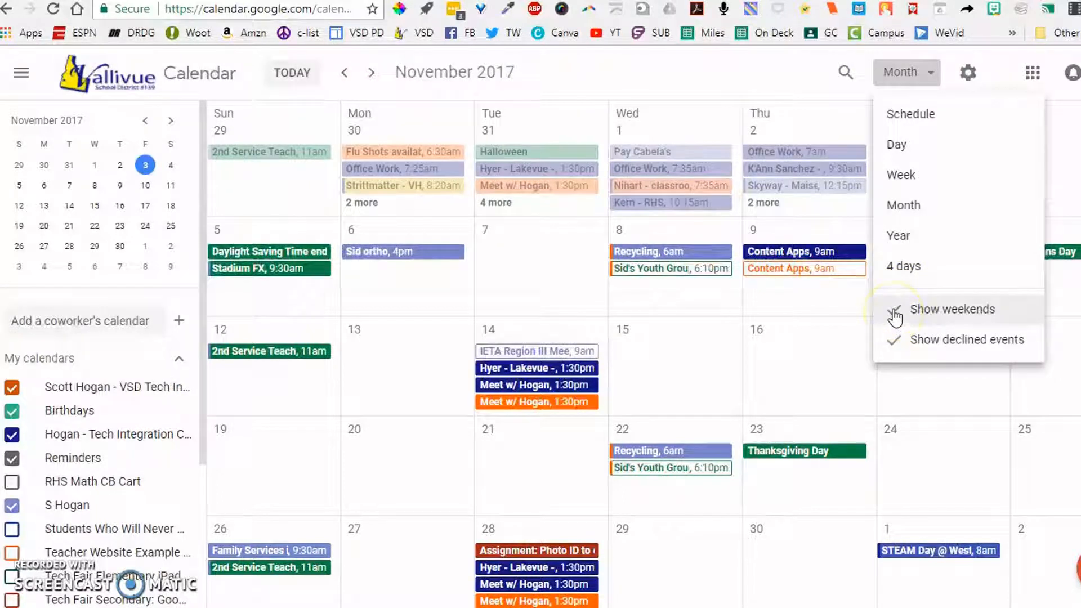
left_click(895, 316)
left_click(897, 350)
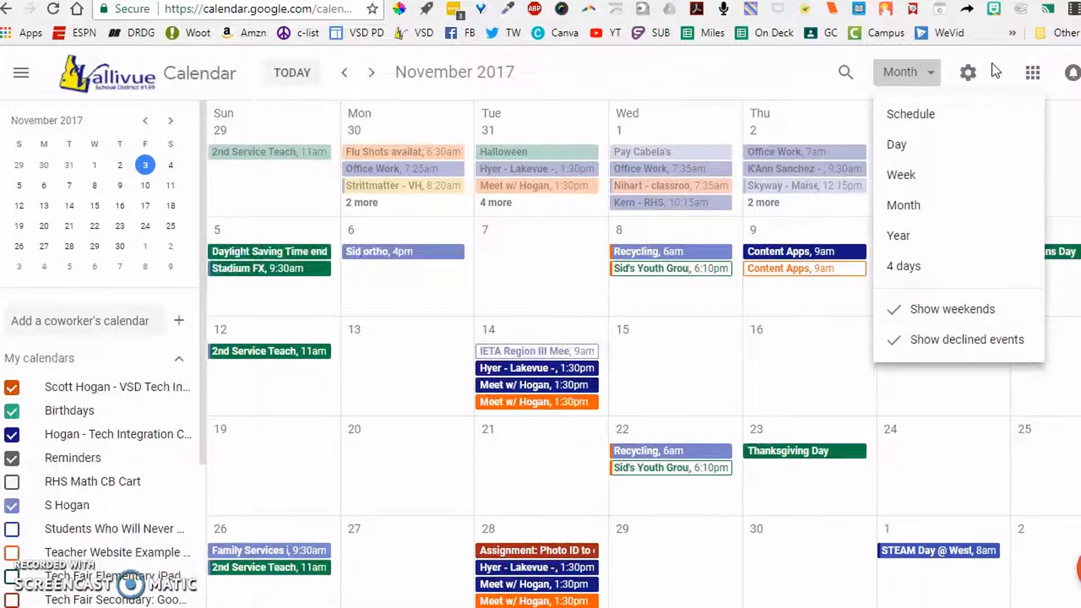
left_click(895, 146)
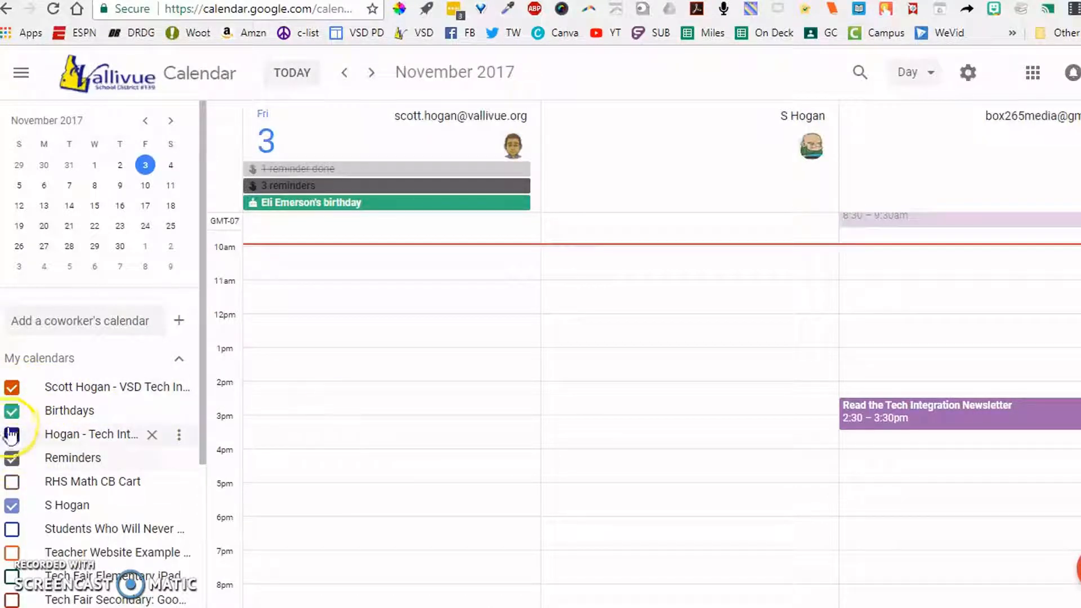
Go back to Thursday, November 2, hide and re-show the Tech Integration Coach Scheduling calendar, and return to Friday, November 3.
key("k")
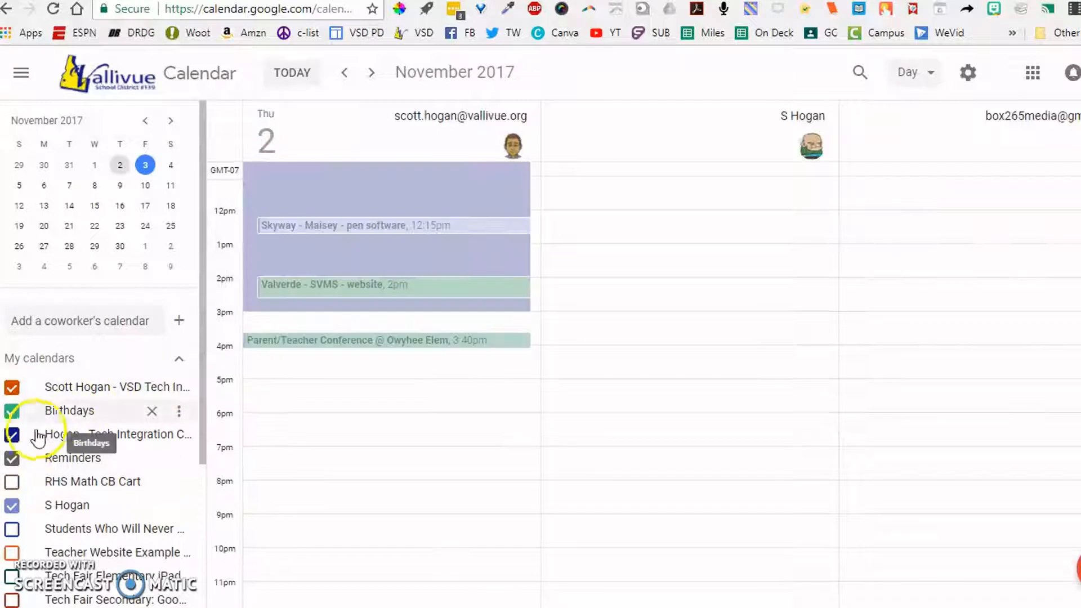
left_click(13, 436)
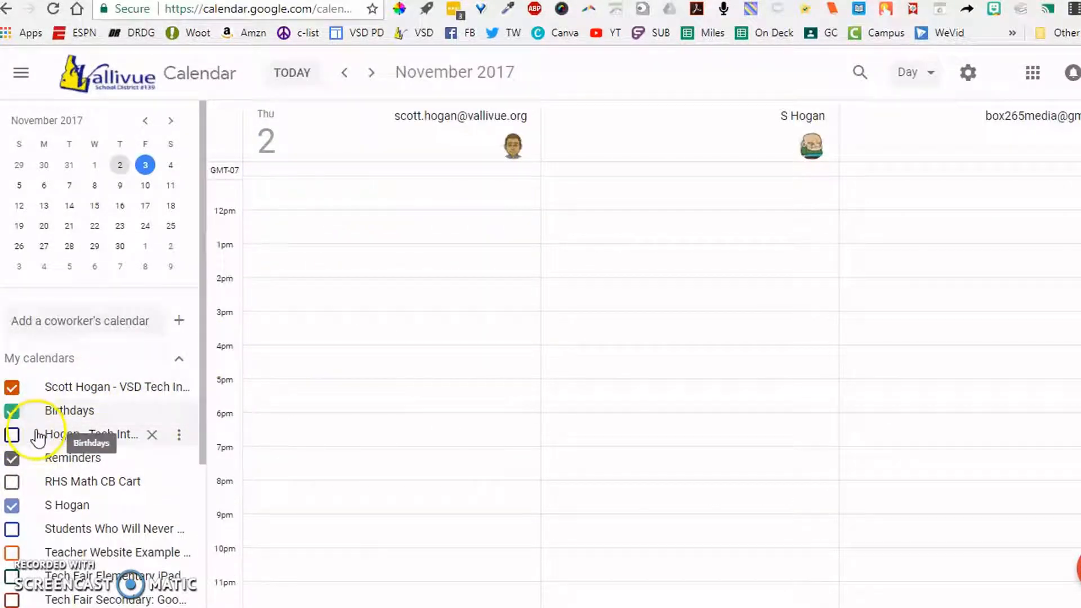
left_click(12, 436)
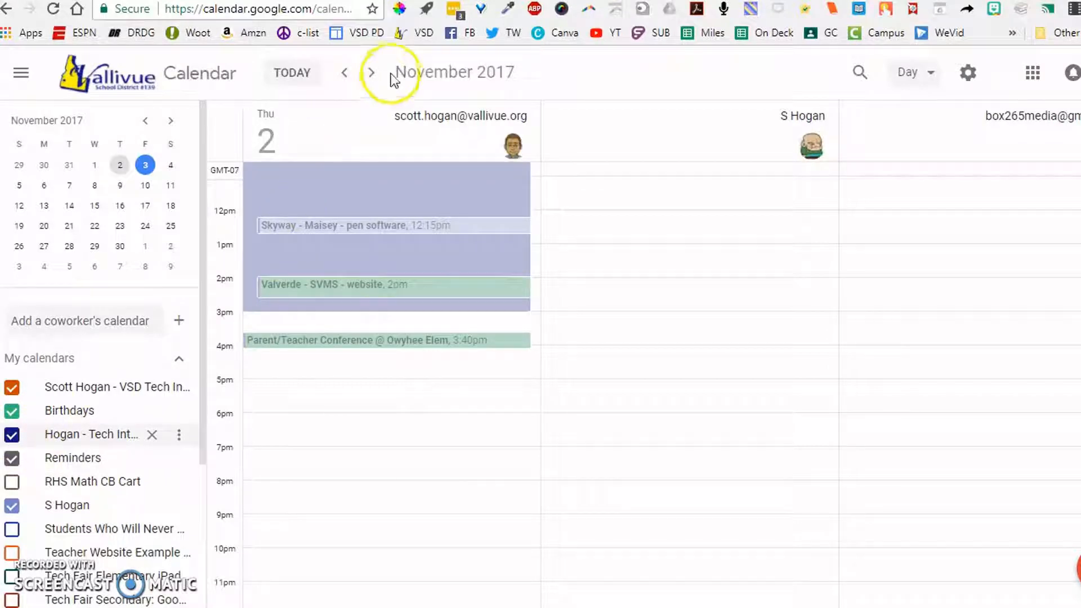
left_click(371, 74)
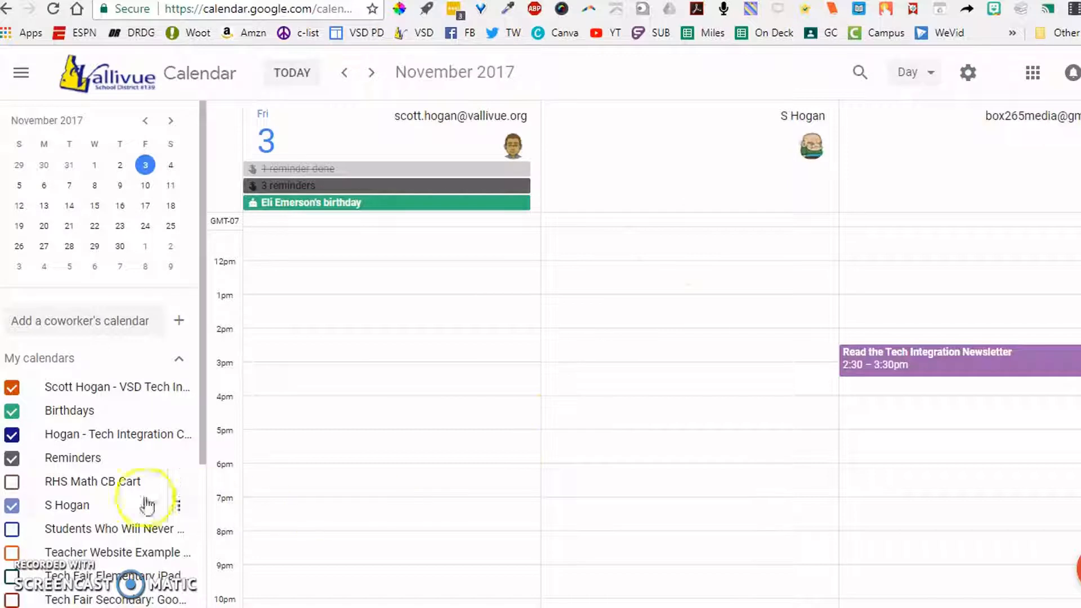
Hide and re-show the owner's personal calendar under My calendars and the Gmail account's calendar under Other calendars.
left_click(11, 510)
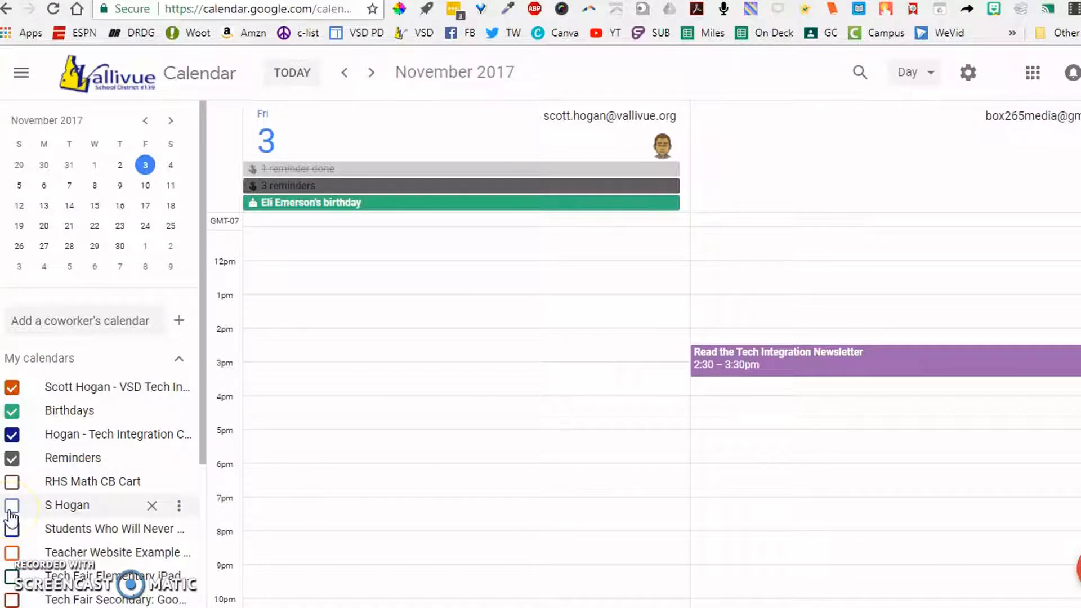
left_click(12, 507)
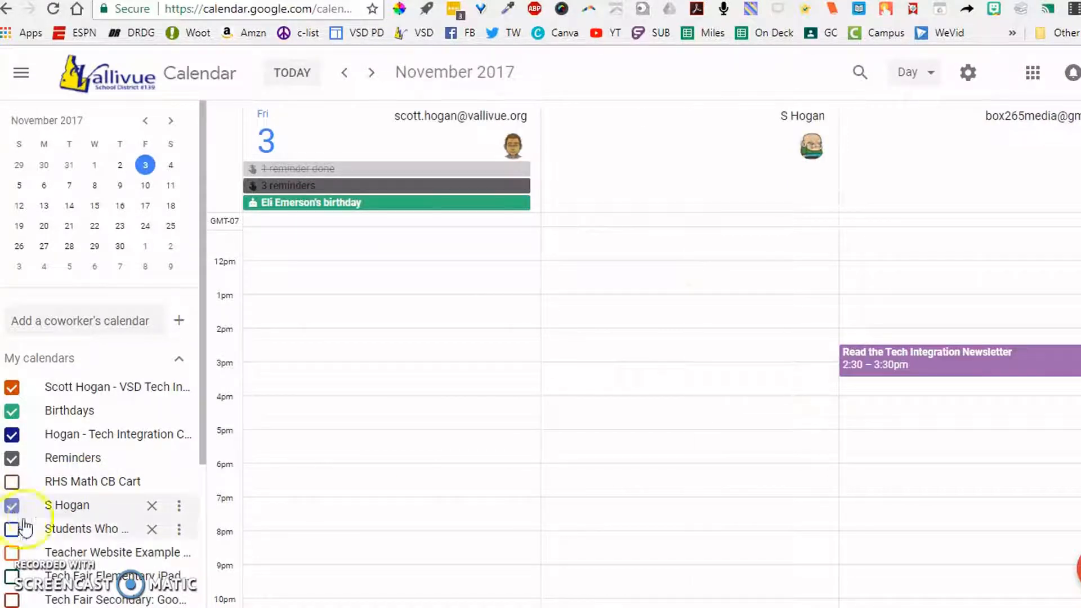
scroll(127, 508, "down", 4)
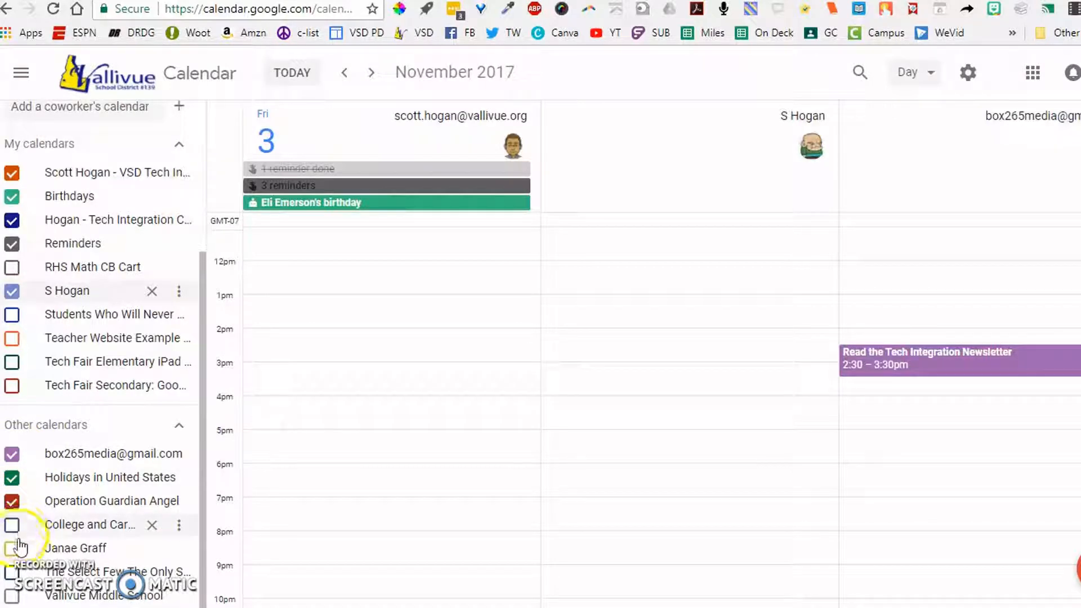
left_click(13, 455)
left_click(13, 456)
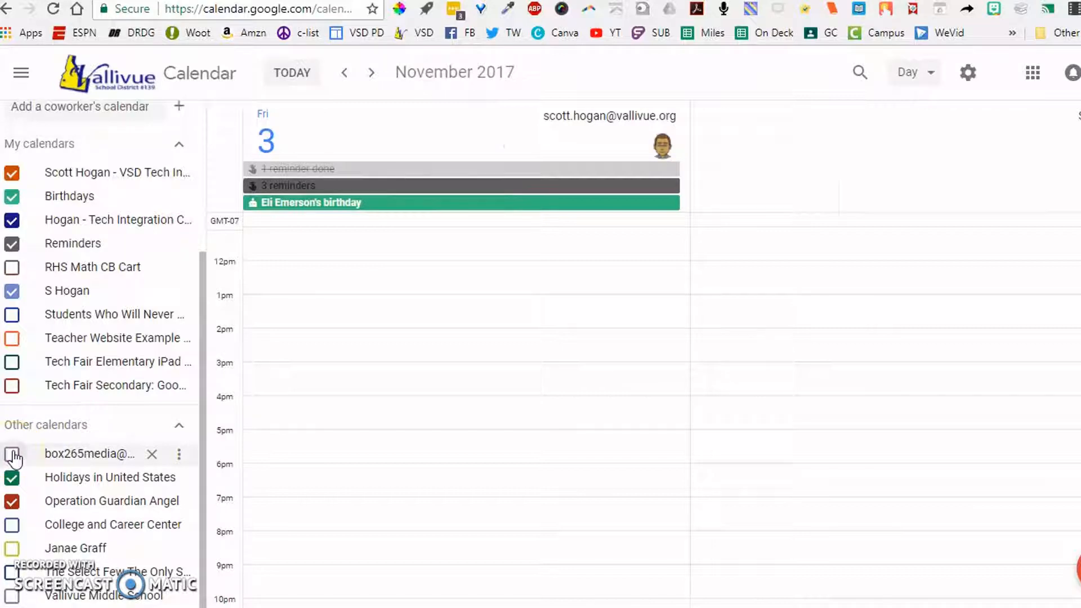
Show the coworker's calendar beside the others in Day view, review the day's events from early morning, and hide it again.
left_click(11, 553)
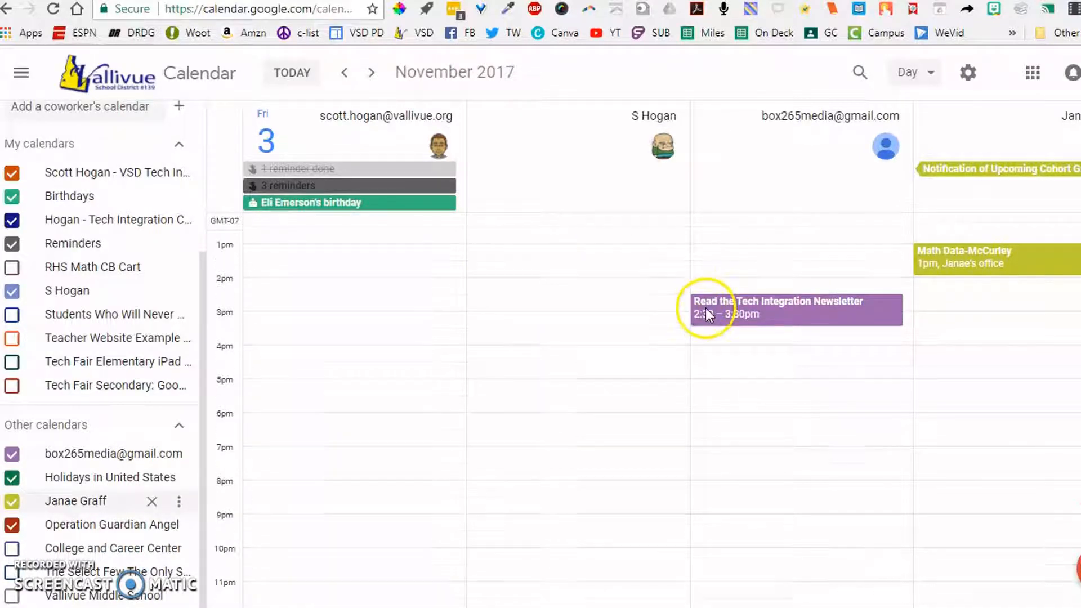
scroll(710, 318, "up", 5)
scroll(704, 308, "up", 2)
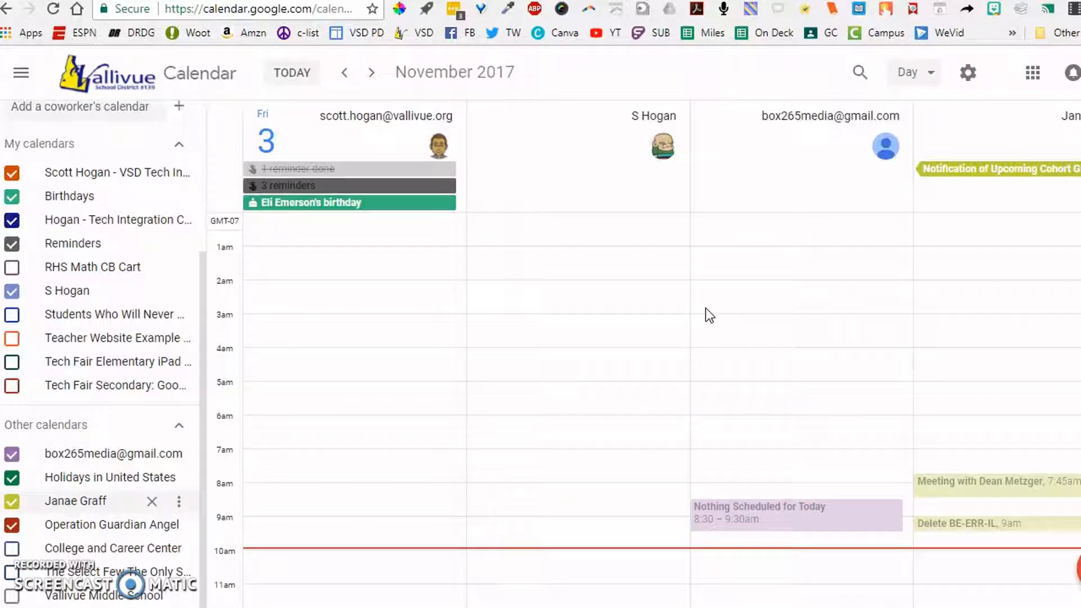
left_click(11, 501)
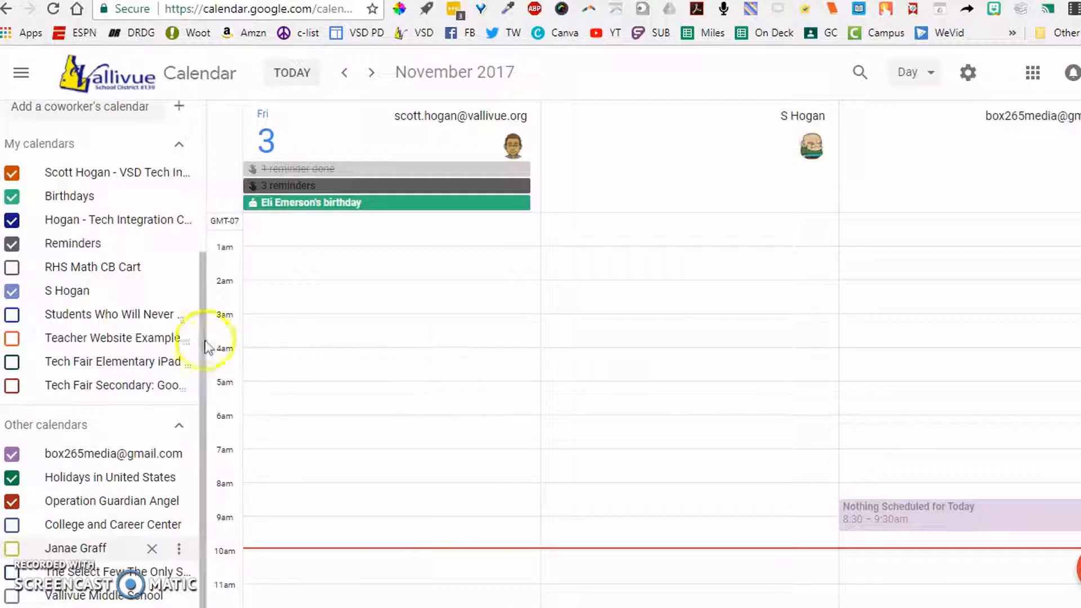
Switch the calendar to Week view and open the details of the 2:00pm SVMS website event on Thursday, November 2.
left_click(917, 74)
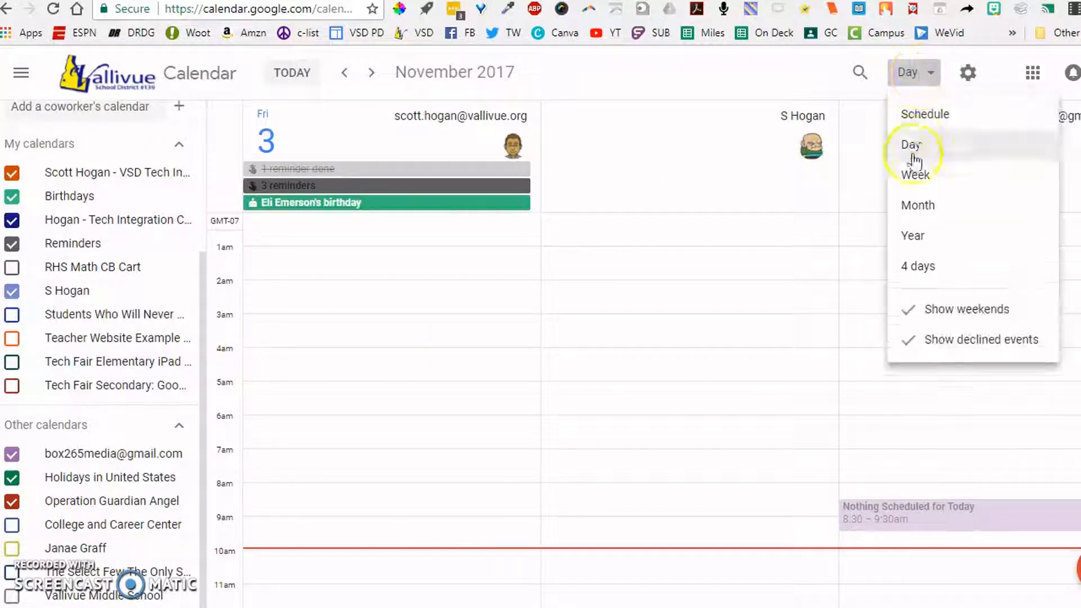
left_click(918, 179)
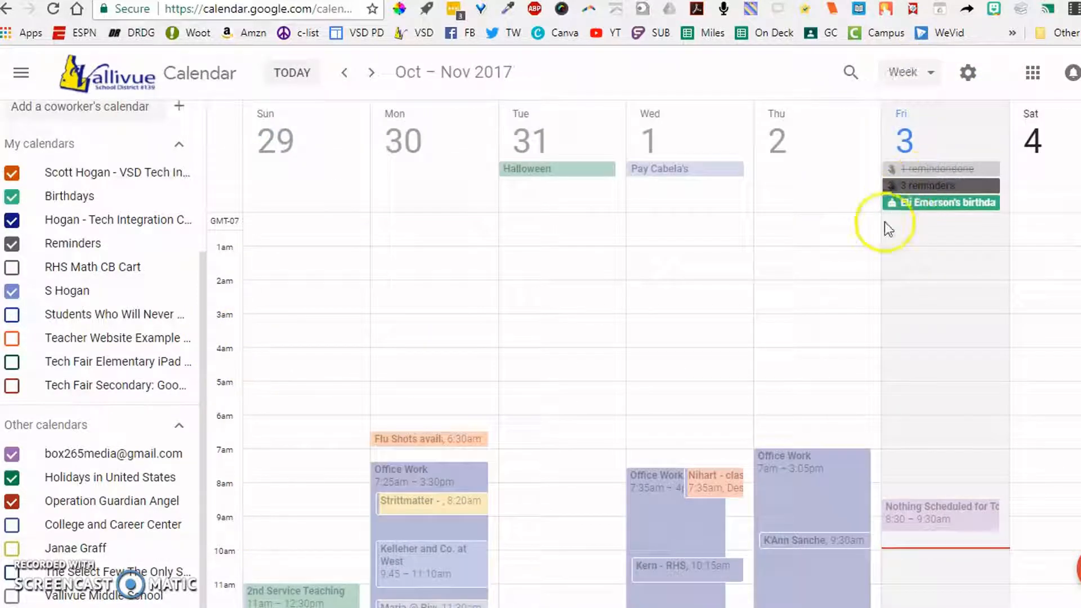
scroll(700, 289, "down", 3)
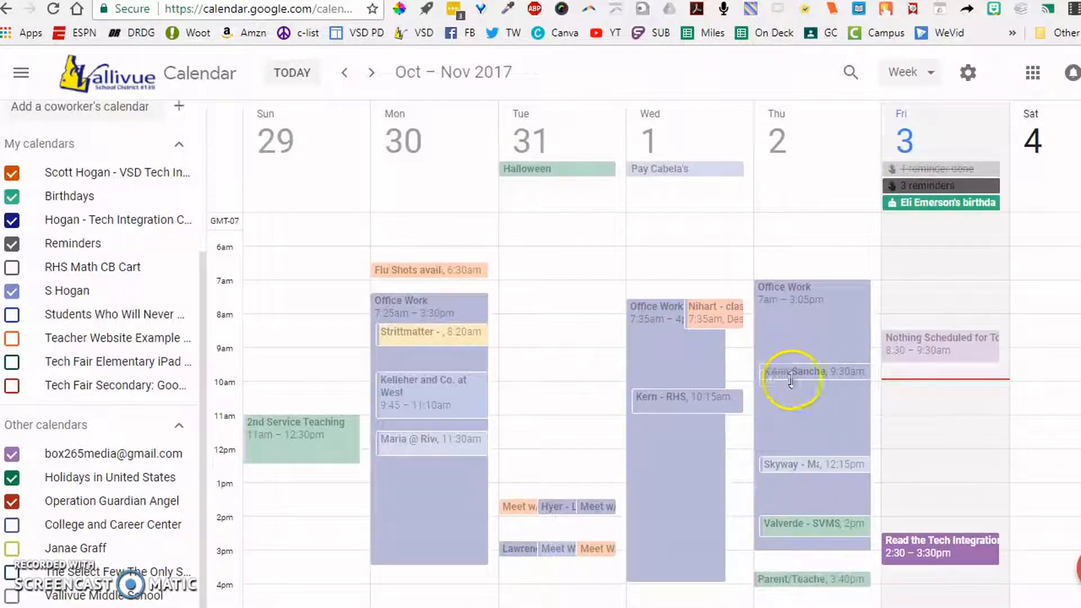
left_click(784, 529)
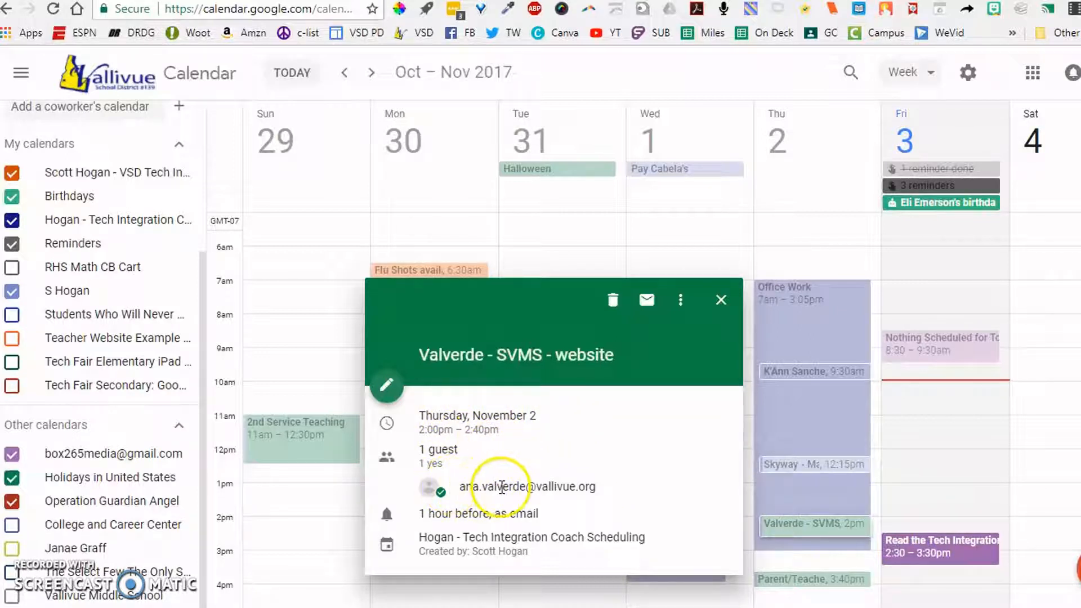
mouse_move(488, 487)
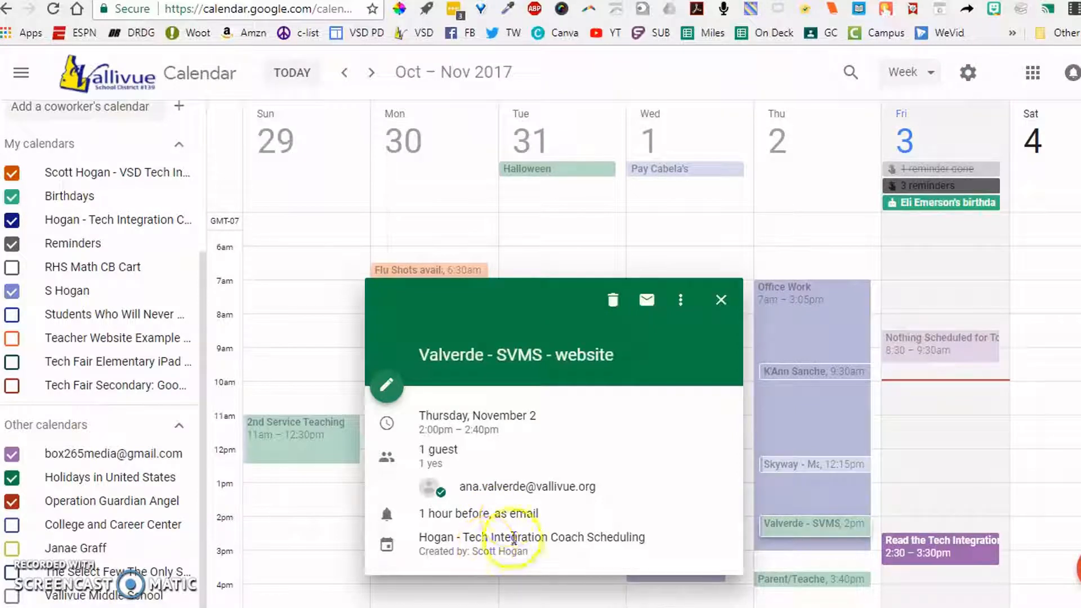
Review the SVMS website event's details and its additional actions for printing, duplicating and copying to other calendars, and close the event.
mouse_move(512, 483)
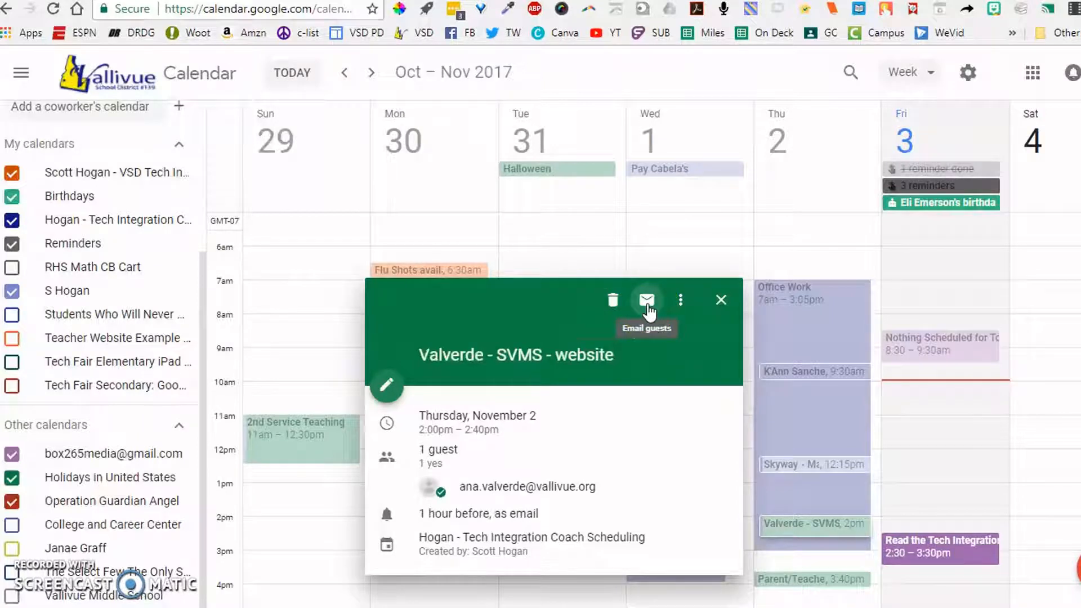
left_click(680, 300)
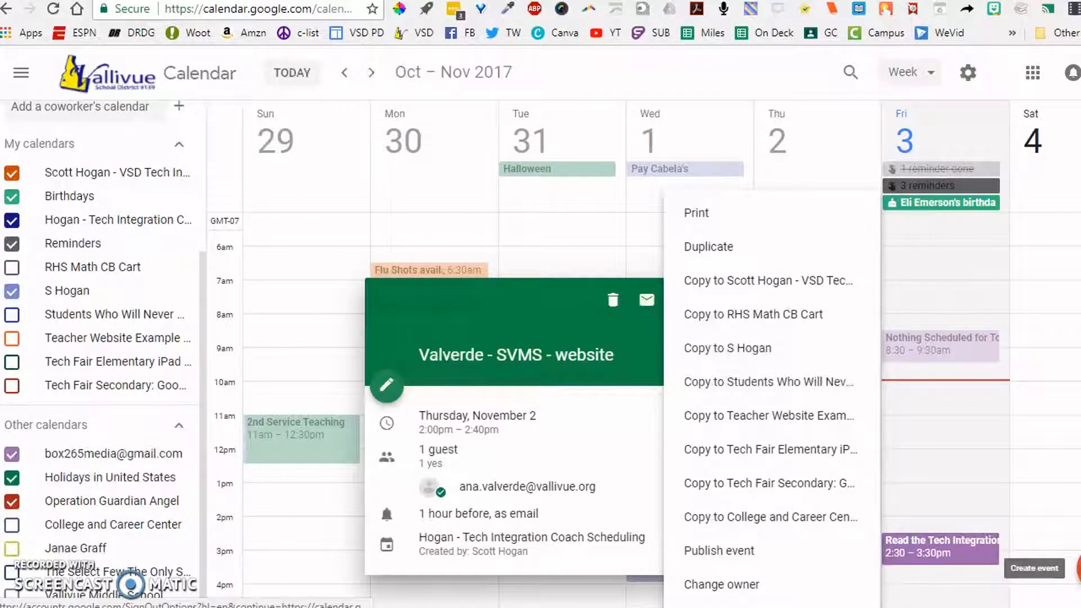
key("Escape")
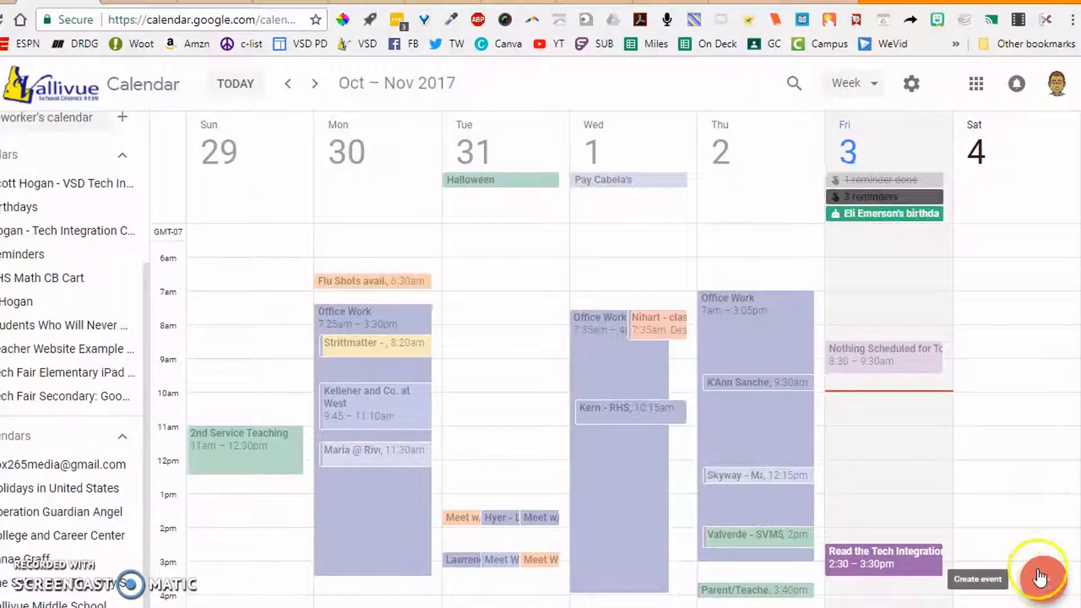
Create a new event titled "Sample Event" on Nov 3, 2017, running from 9:00am to 9:15am.
left_click(911, 403)
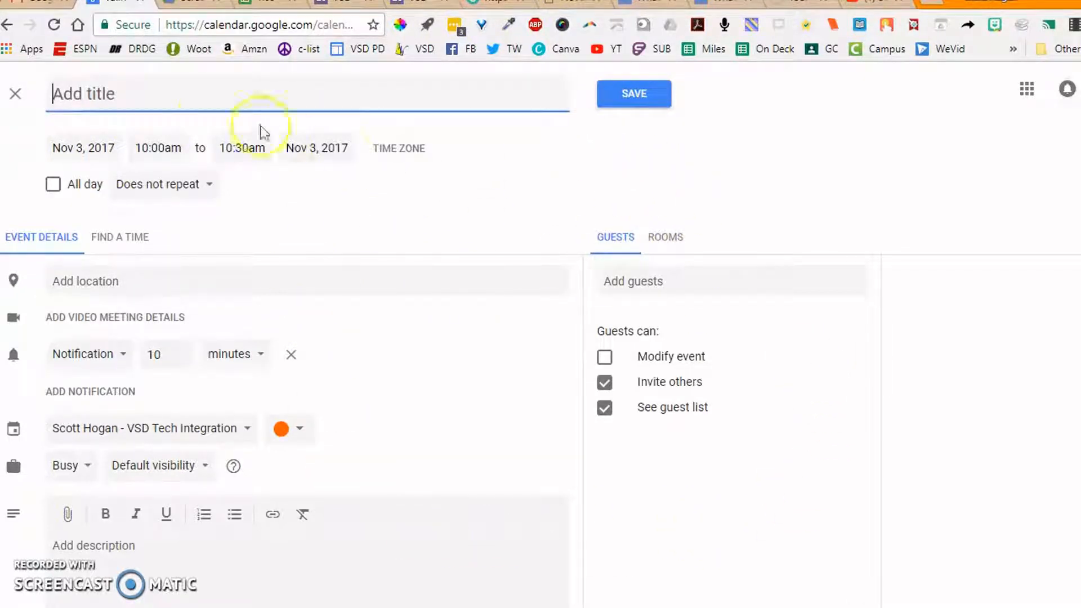
type("Sample Event")
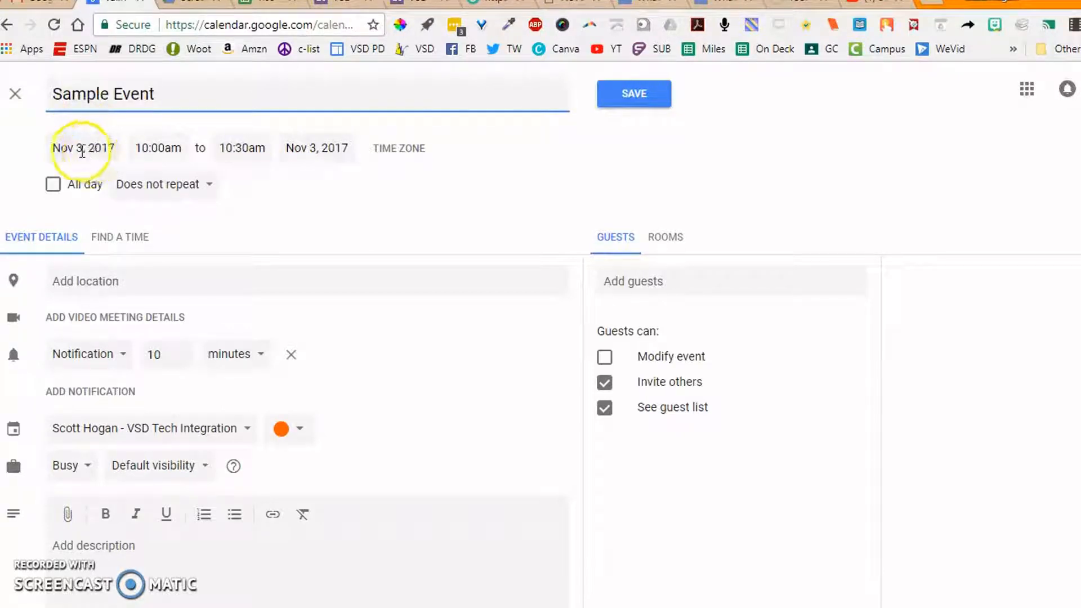
left_click(161, 148)
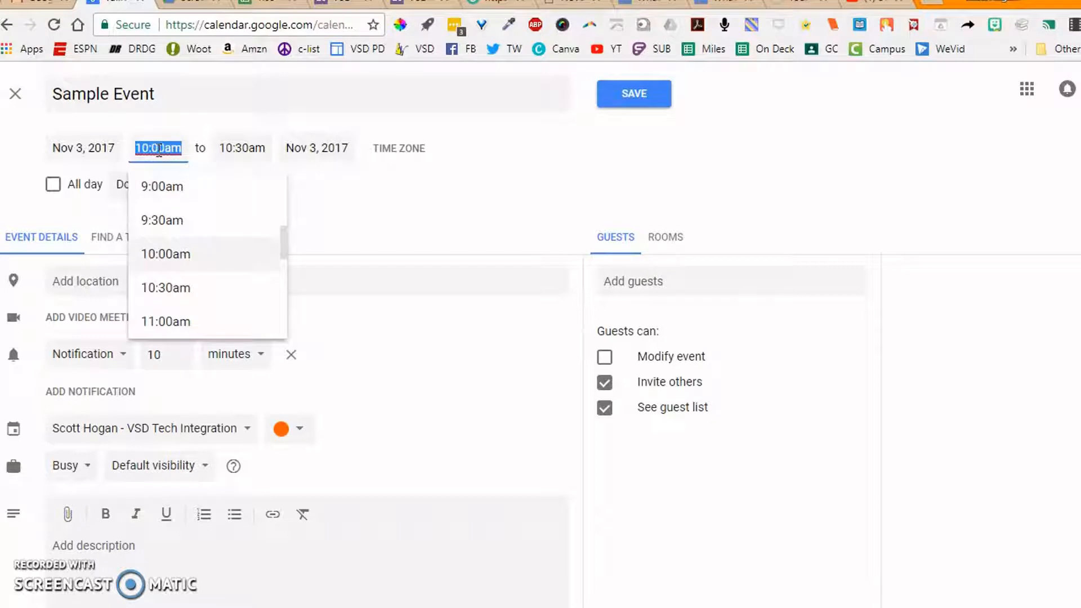
type("9")
left_click(355, 205)
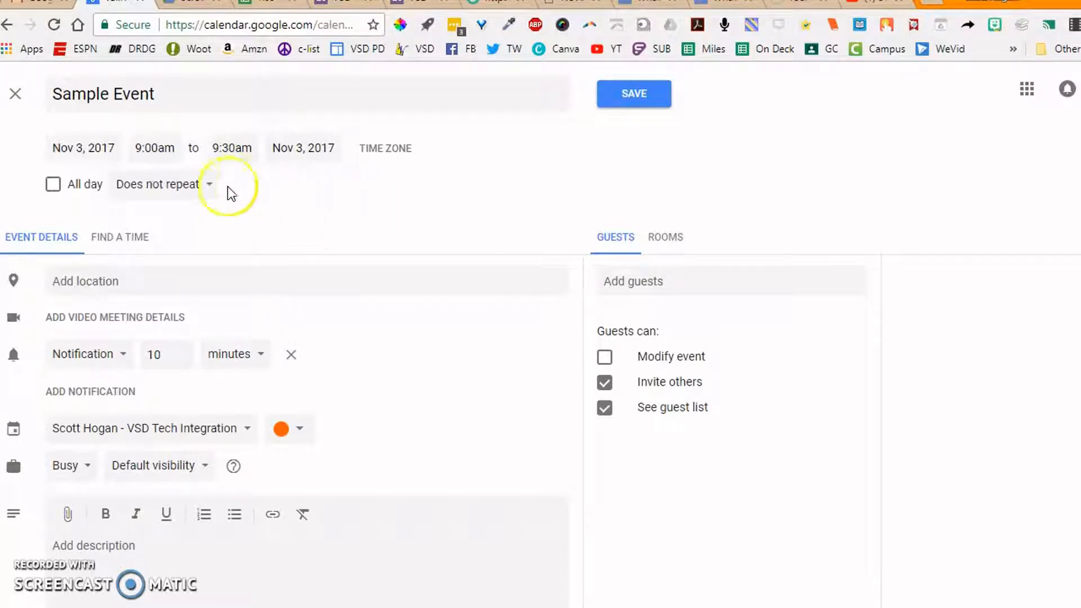
left_click(226, 156)
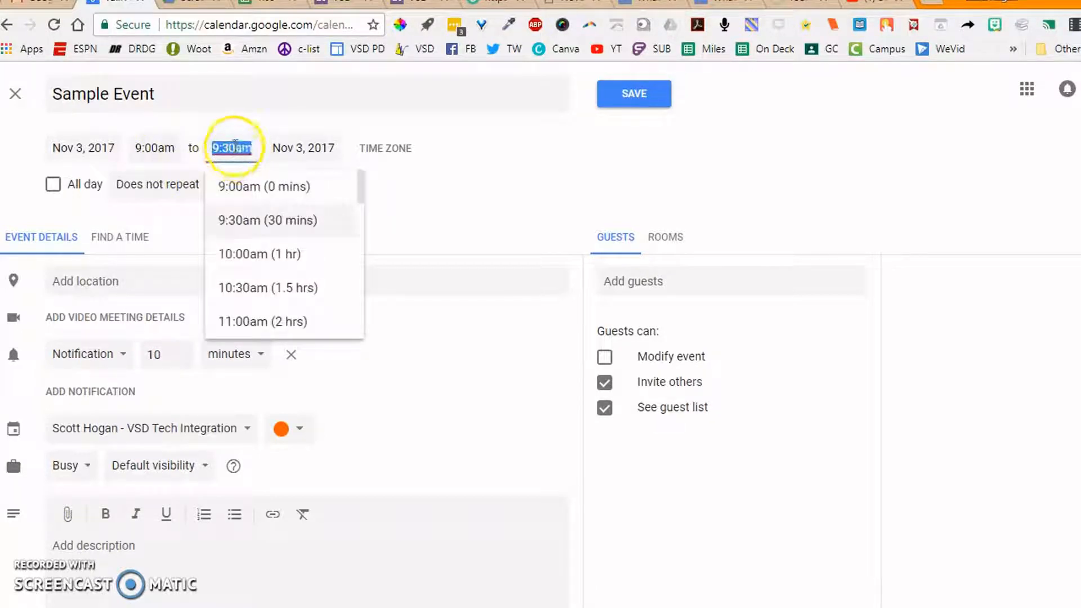
type("9:15")
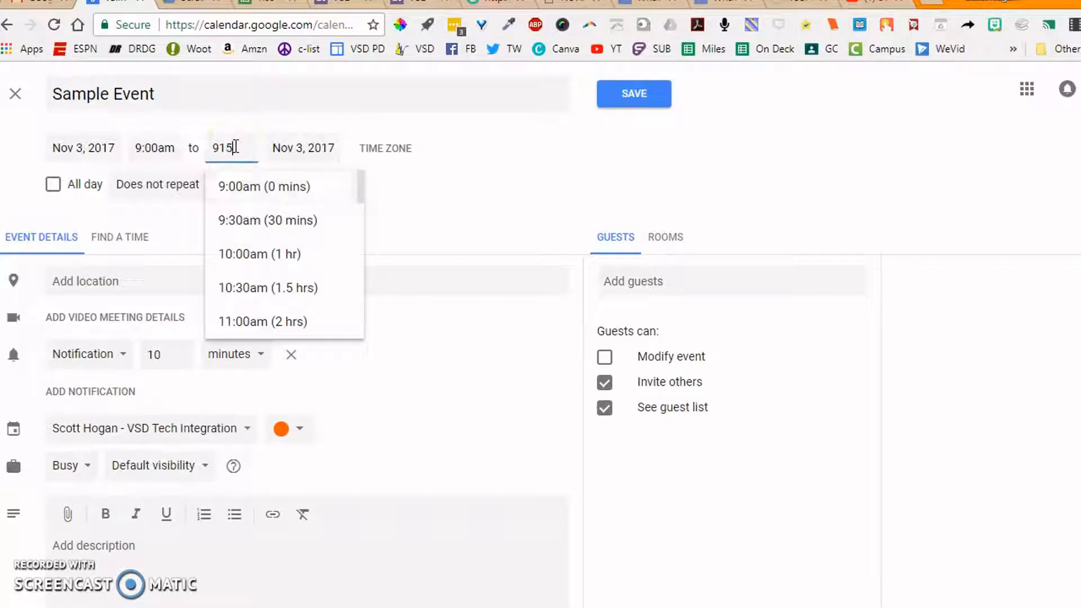
left_click(396, 198)
left_click(293, 188)
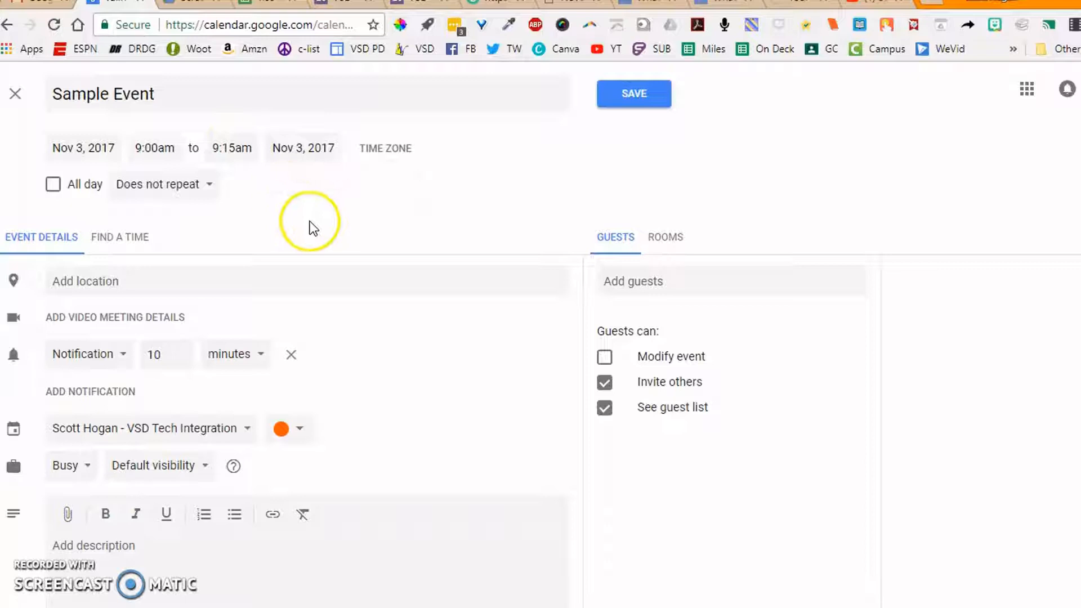
Set the event's location to Vallivue High School, using the suggested place for "Vallivue".
scroll(281, 231, "down", 1)
left_click(113, 240)
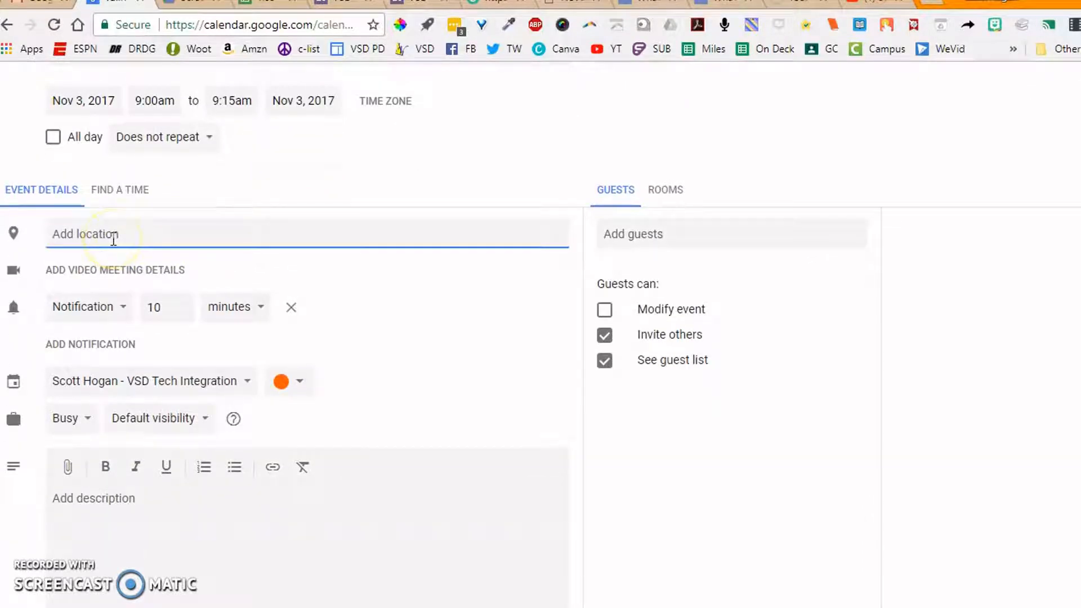
type("Vallivue")
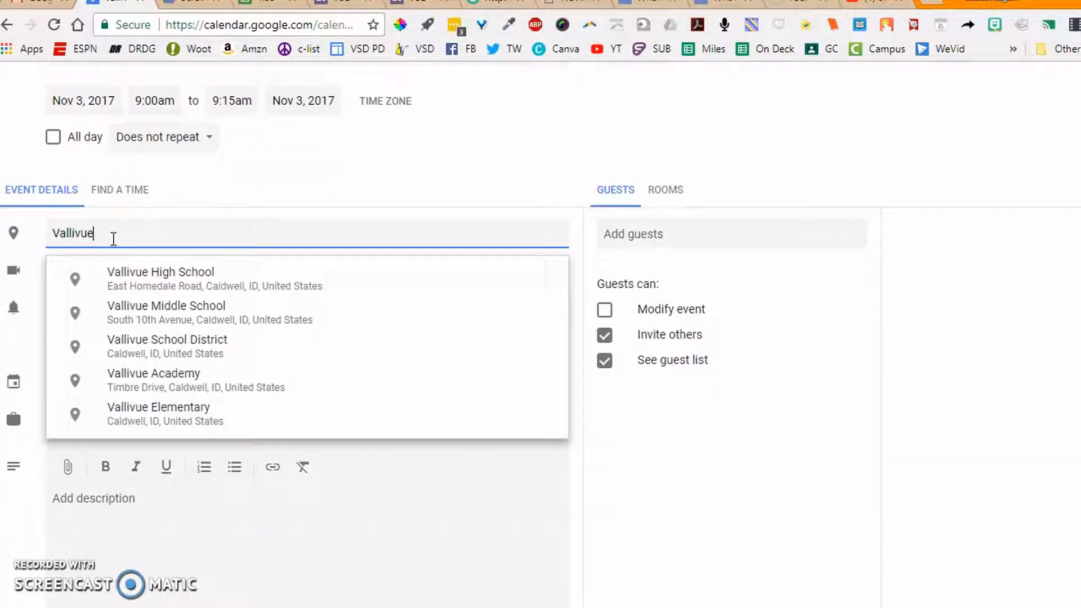
left_click(132, 282)
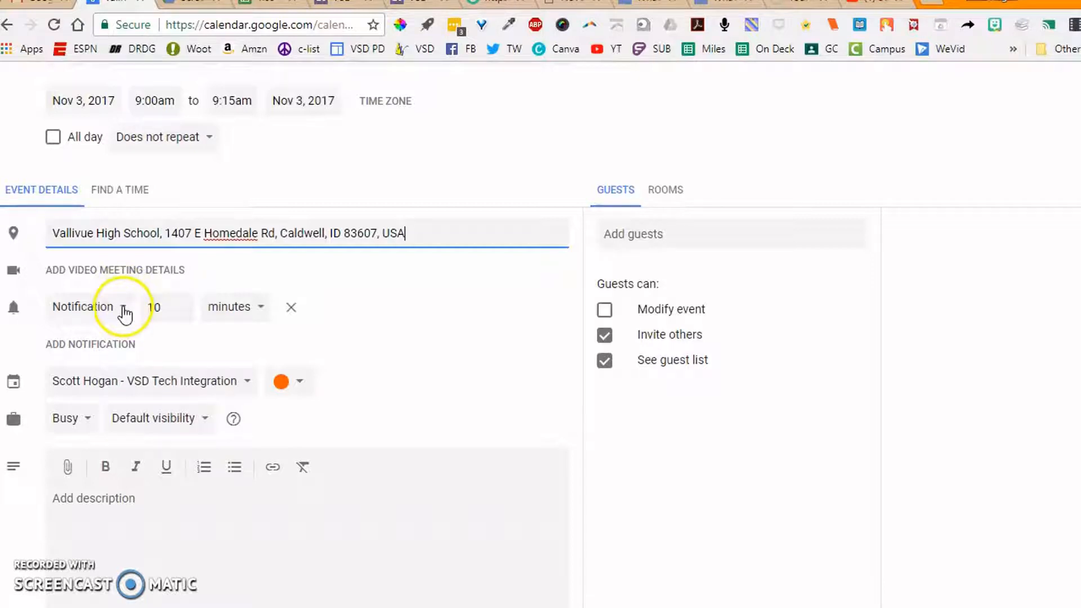
Change the event's existing notification to an email sent 1 week before the event.
left_click(124, 308)
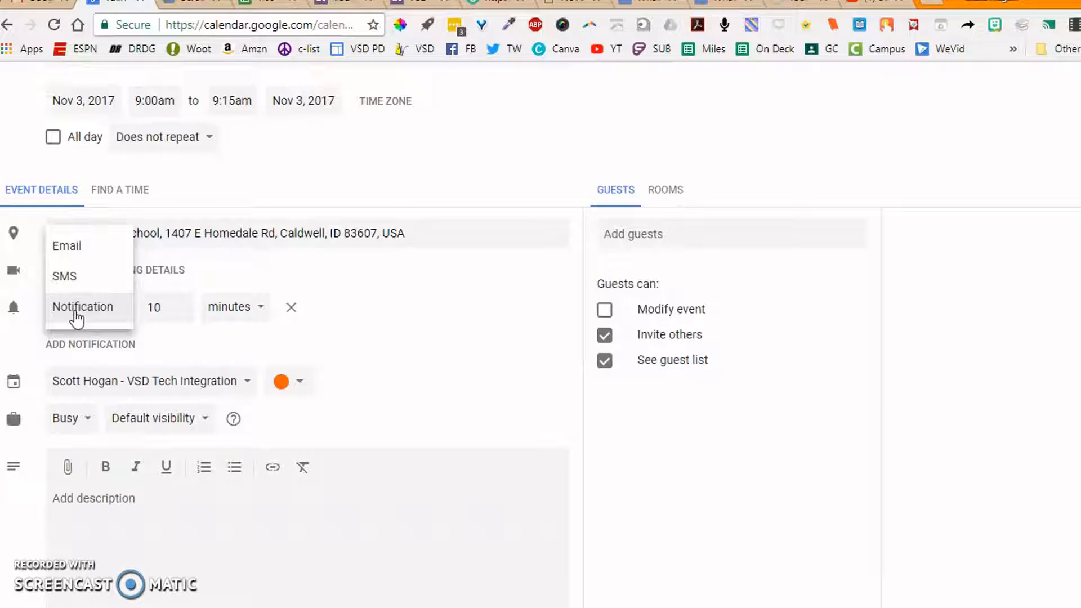
left_click(166, 307)
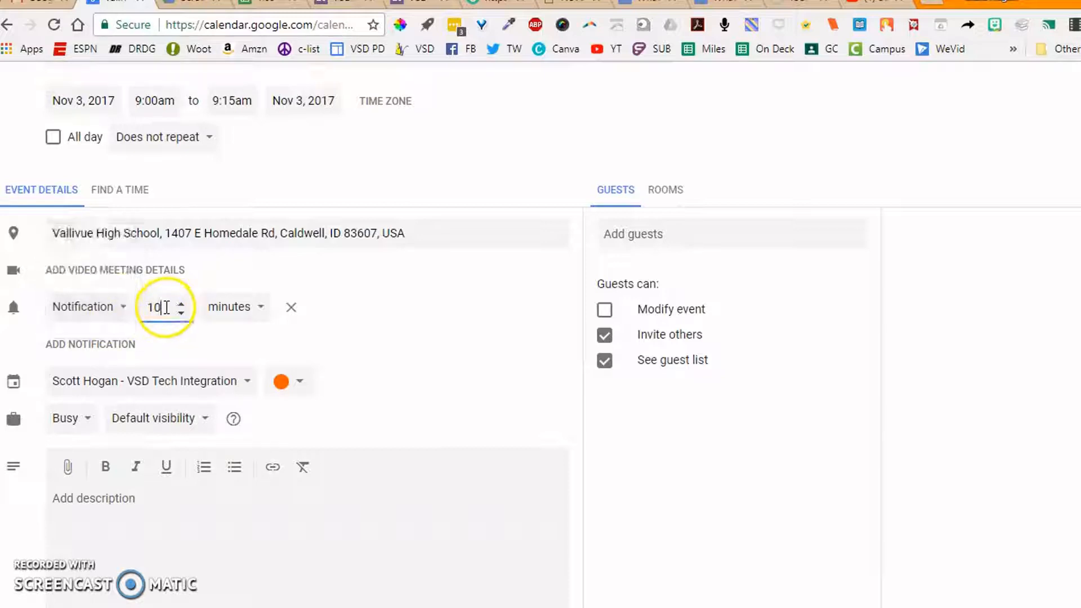
left_click(232, 316)
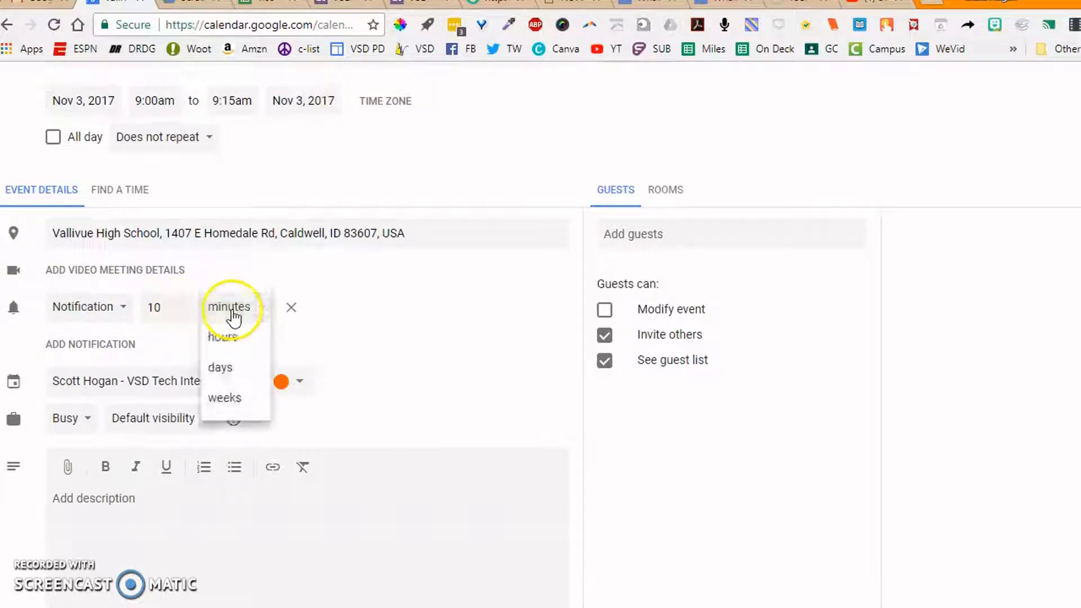
left_click(179, 304)
double_click(170, 306)
type("1")
left_click(223, 314)
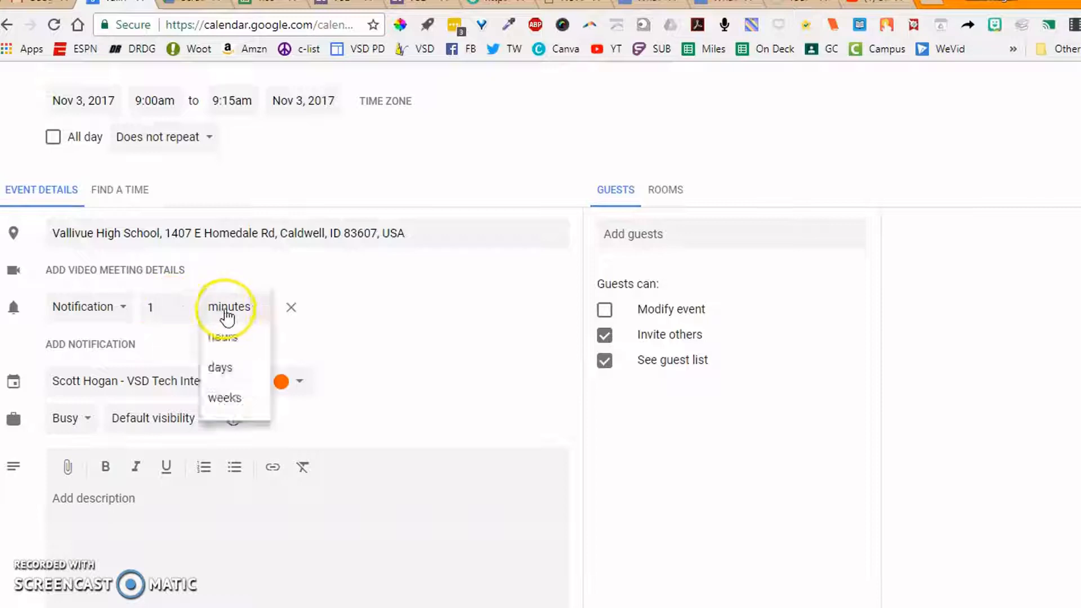
left_click(217, 400)
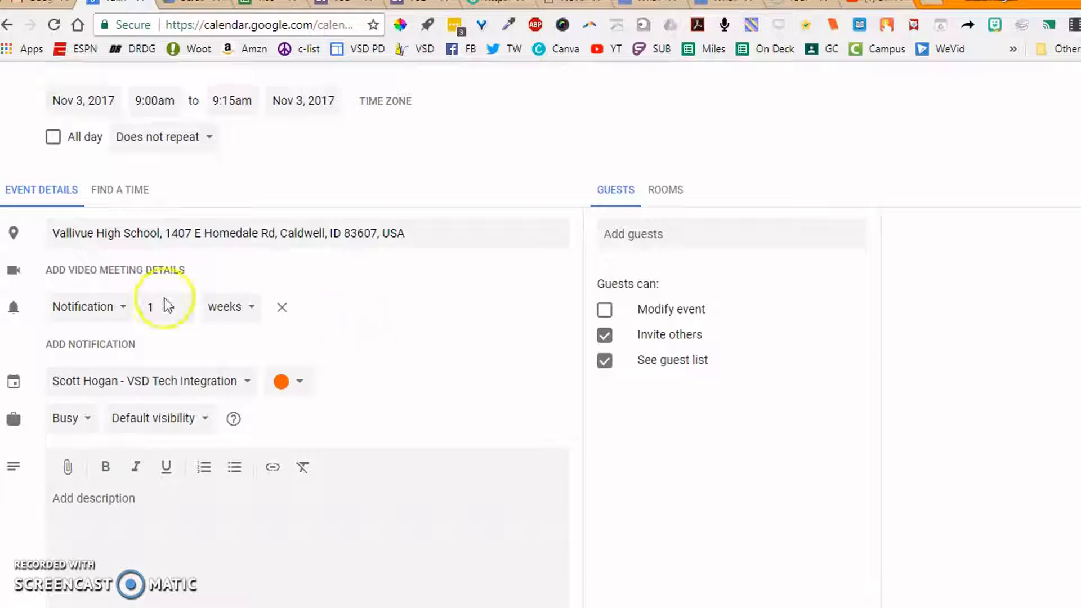
left_click(112, 313)
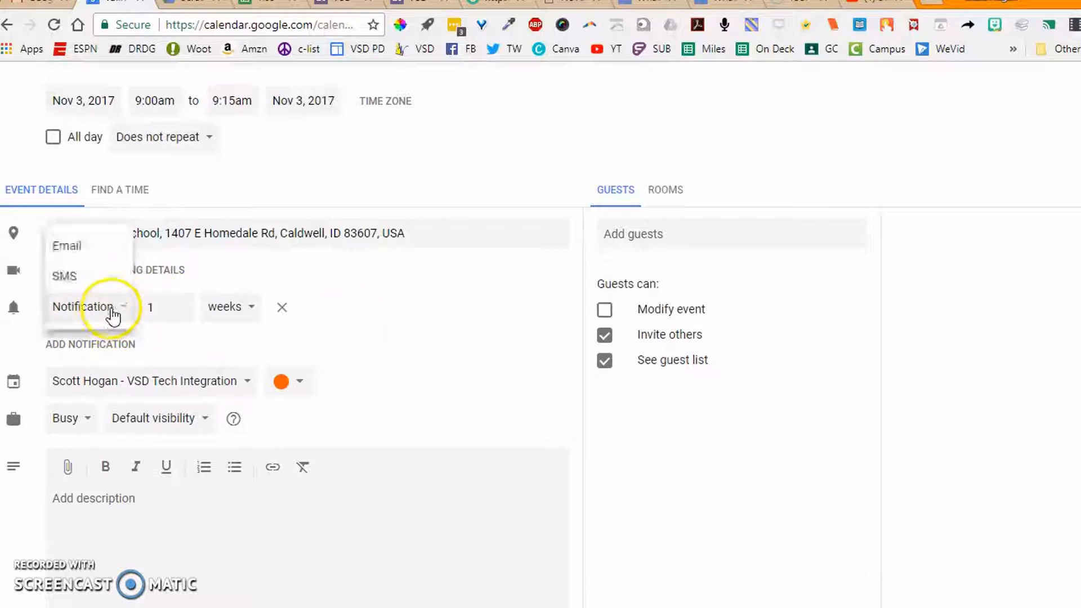
left_click(98, 252)
Add a second notification to the event, sent by email 3 days before.
left_click(124, 345)
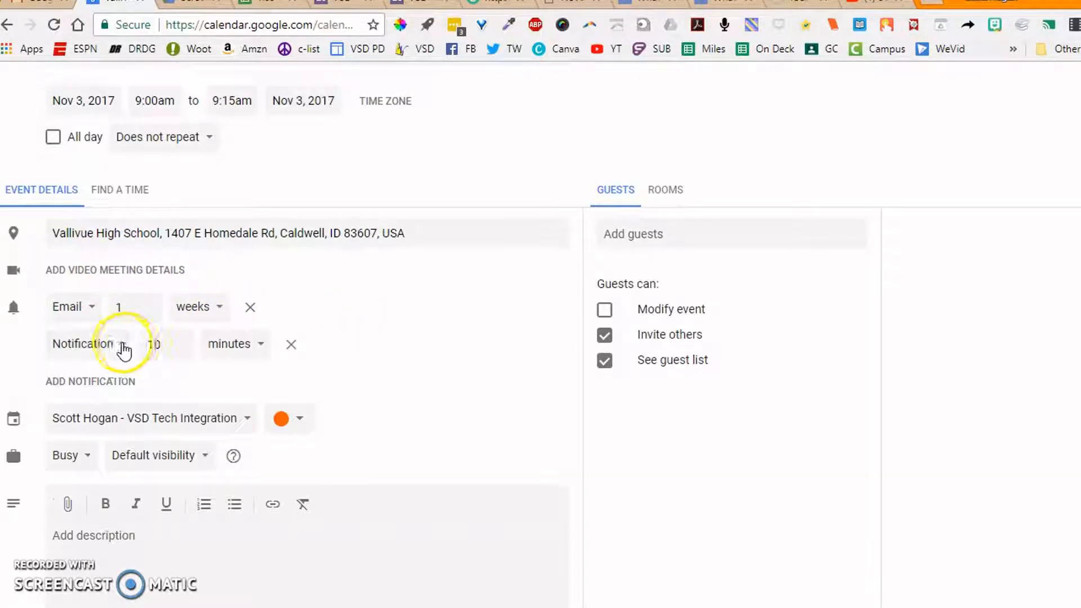
left_click(121, 355)
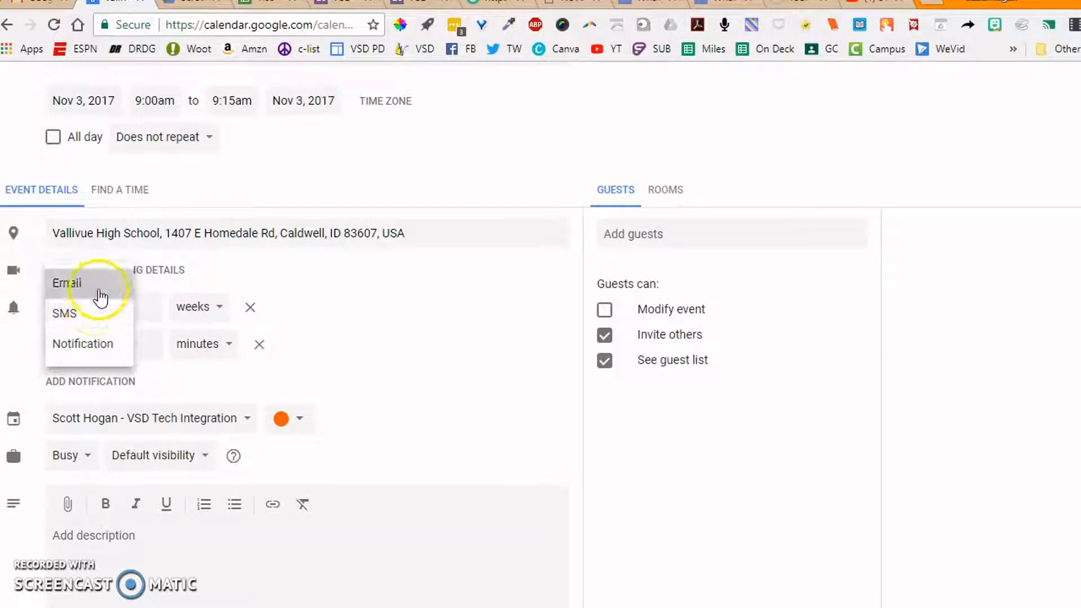
left_click(100, 284)
left_click(149, 340)
type("3")
left_click(209, 348)
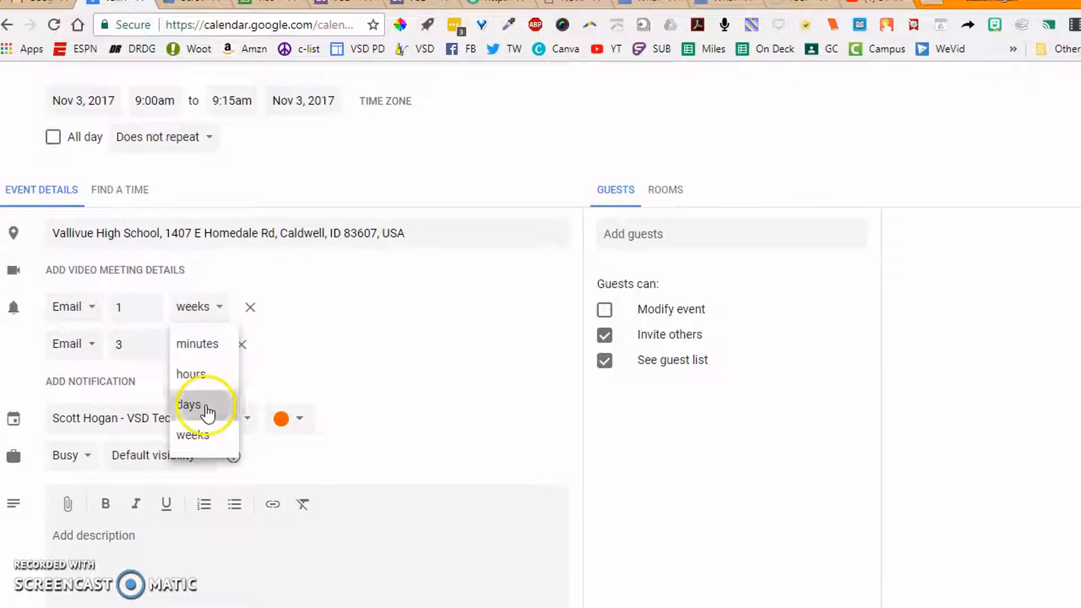
left_click(206, 408)
Add a third notification to the event, sent by SMS 30 minutes before.
left_click(97, 382)
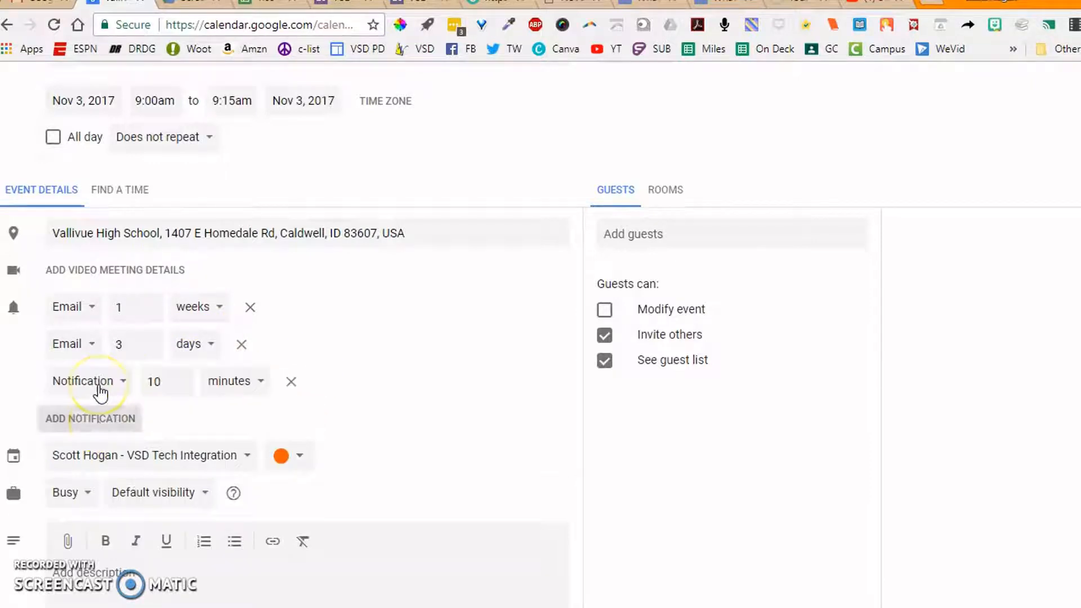
left_click(114, 388)
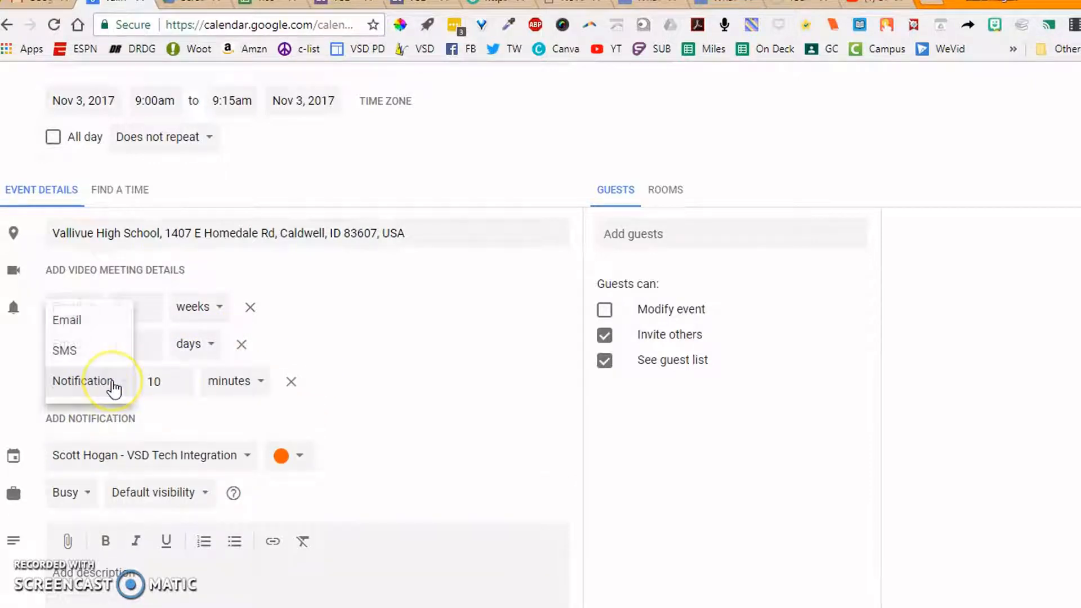
left_click(112, 384)
left_click(110, 386)
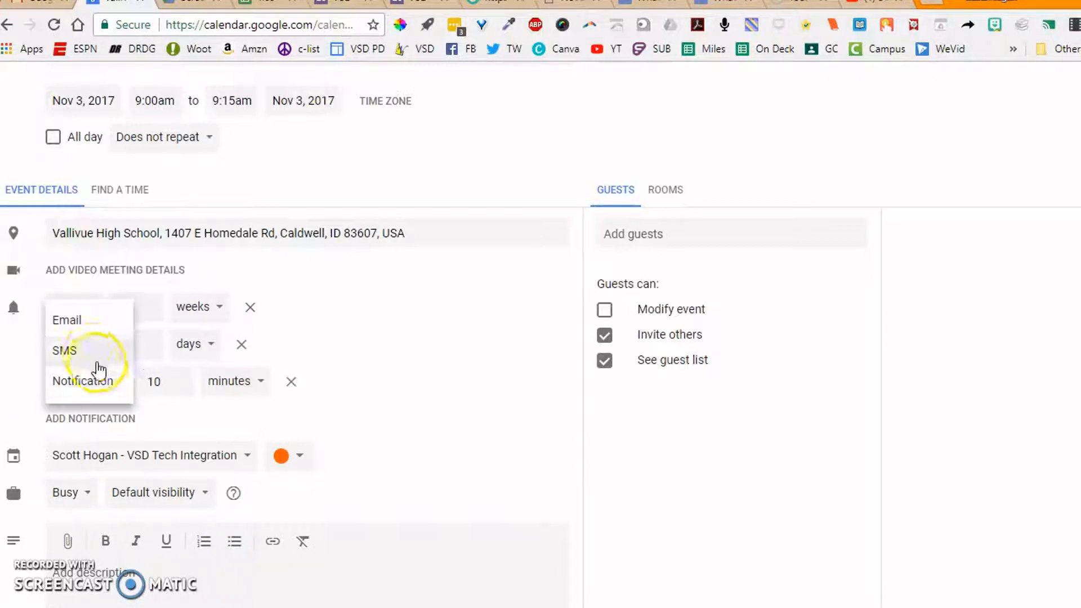
left_click(87, 356)
double_click(123, 383)
type("30")
left_click(359, 368)
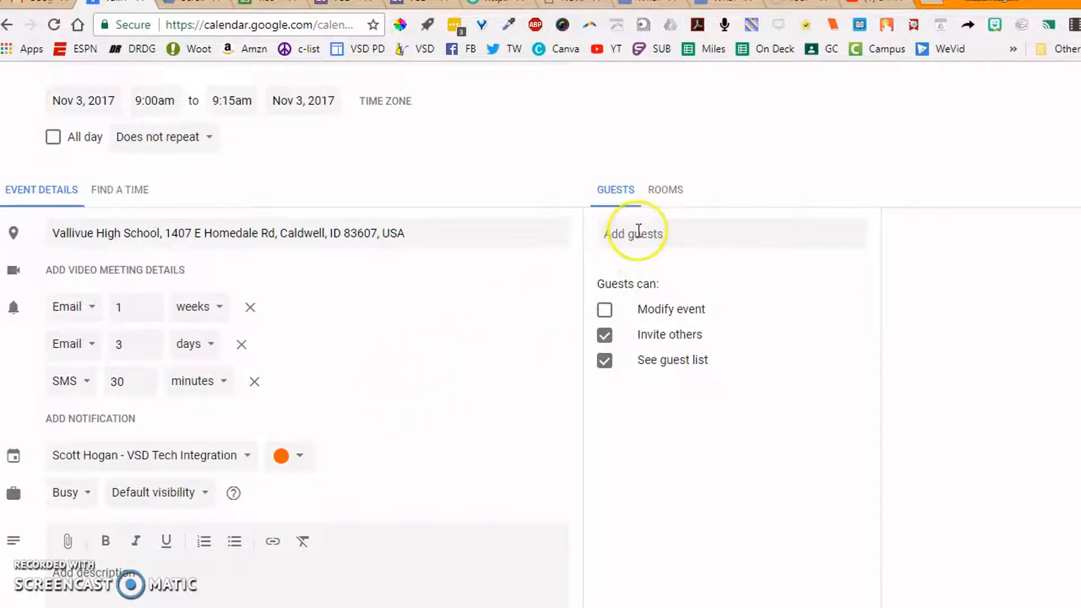
Review the rooms that can be booked for the event, including unavailable ones, and restore the list to available rooms only.
left_click(666, 194)
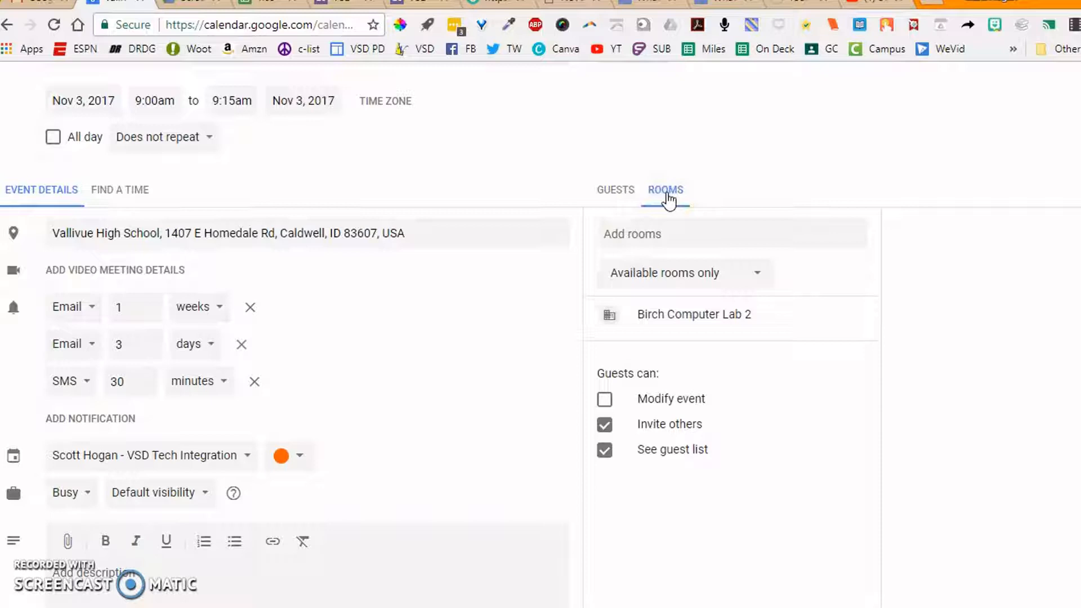
left_click(675, 283)
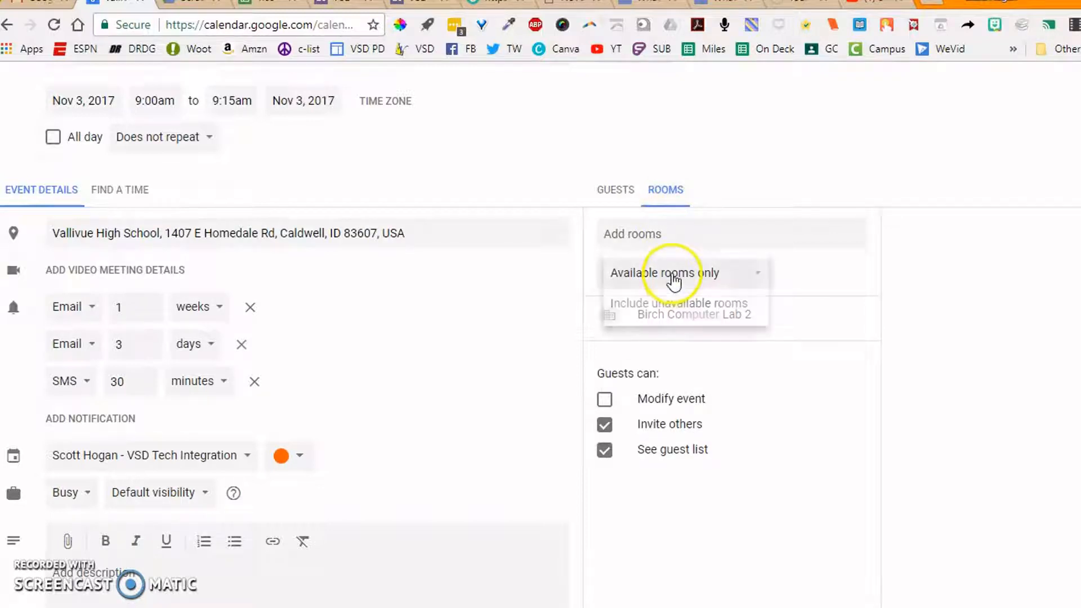
left_click(669, 307)
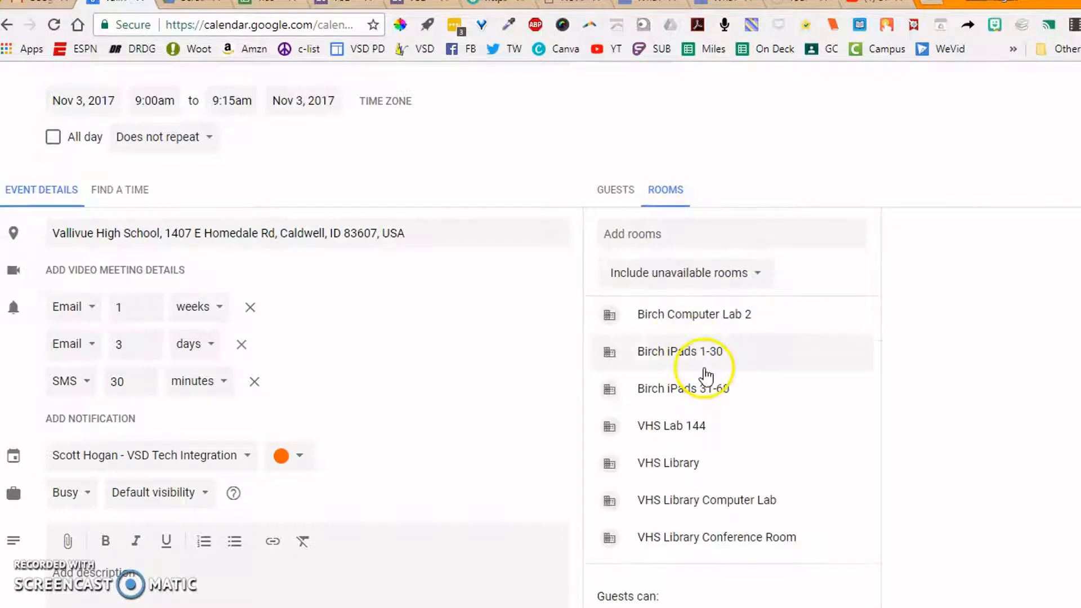
scroll(688, 342, "down", 1)
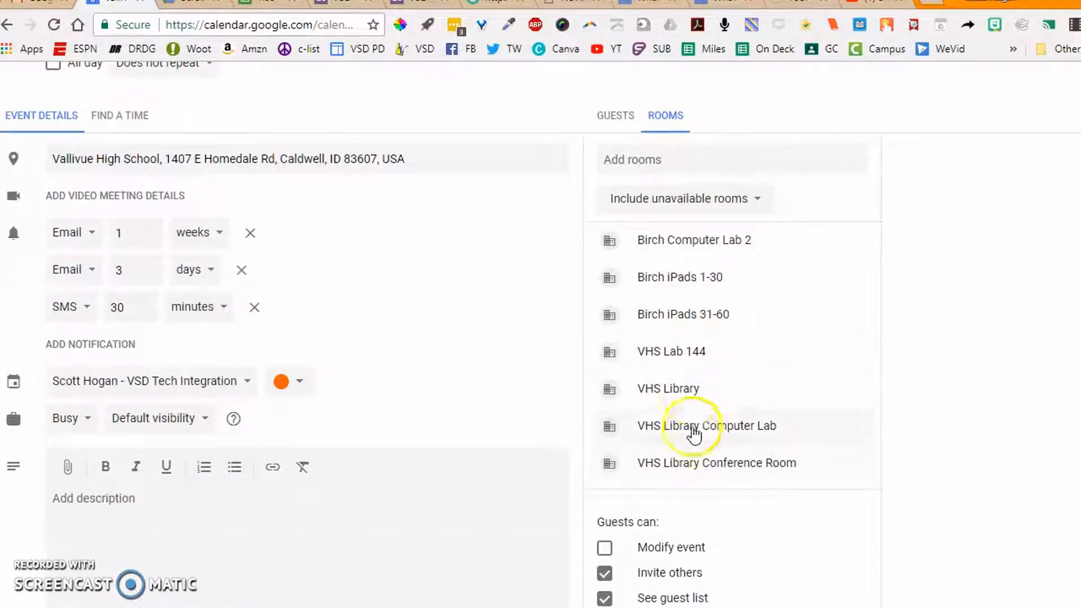
left_click(712, 201)
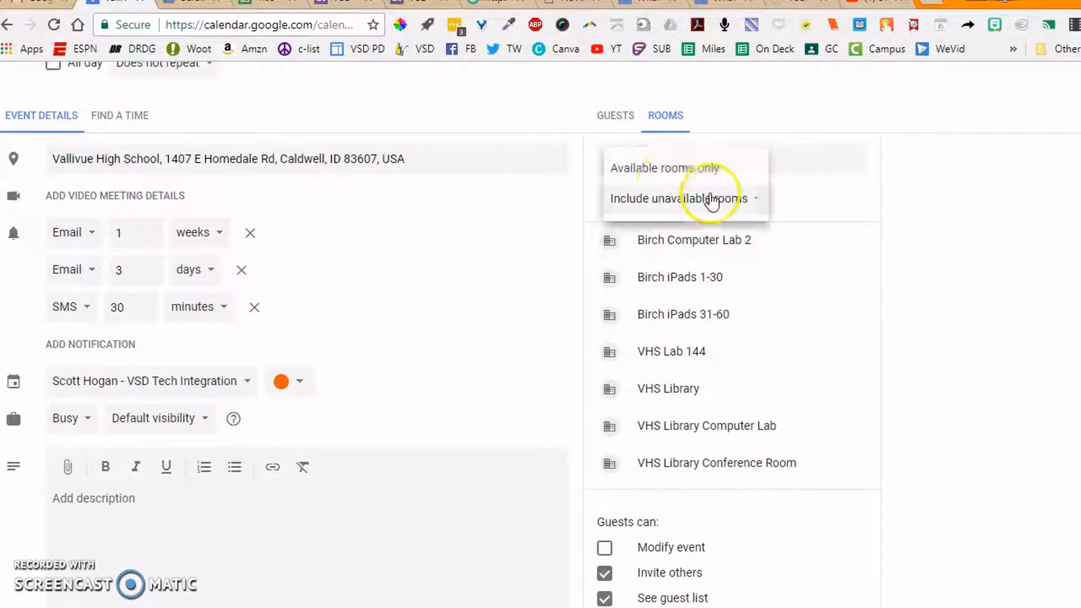
left_click(667, 178)
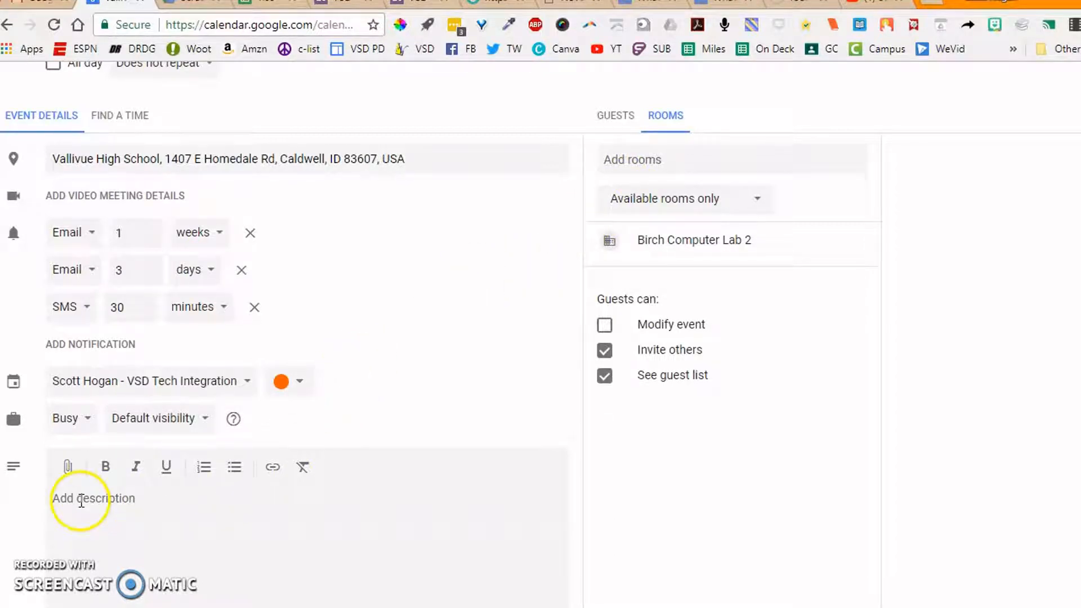
Look at the Google Drive and upload choices for attaching a file to the event description, and close the file picker without attaching anything.
left_click(66, 468)
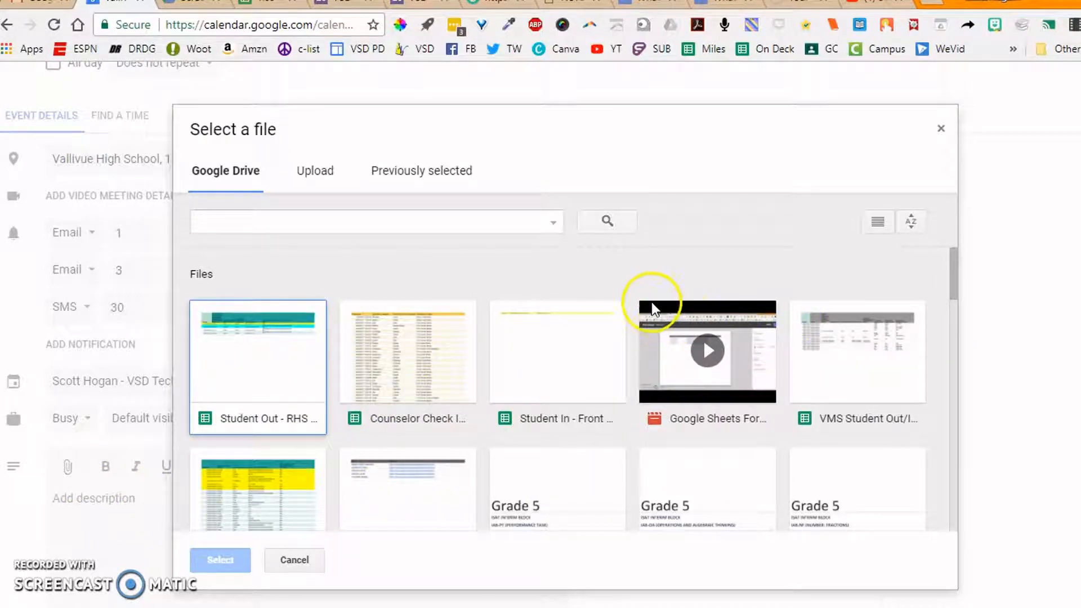
left_click(313, 176)
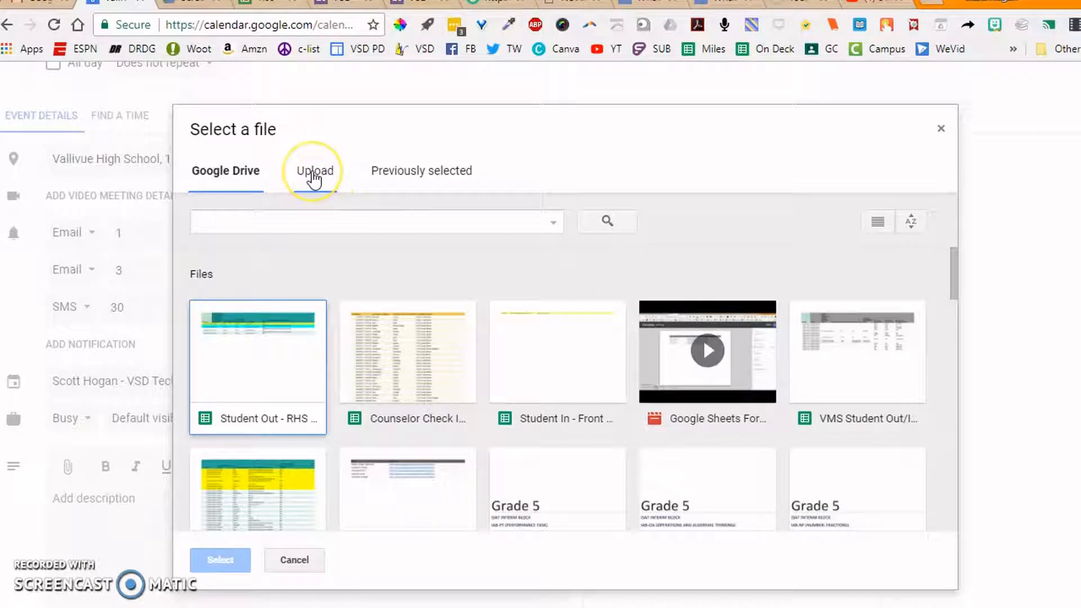
left_click(940, 129)
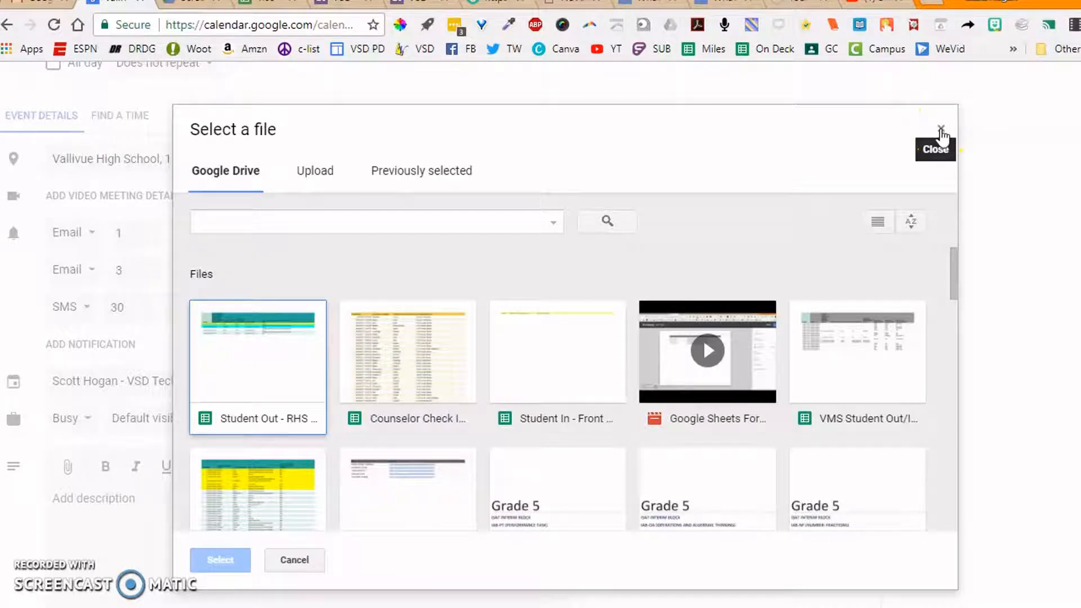
Attach the "Google Sheets For..." video file from Google Drive to the event description and save Sample Event.
left_click(941, 131)
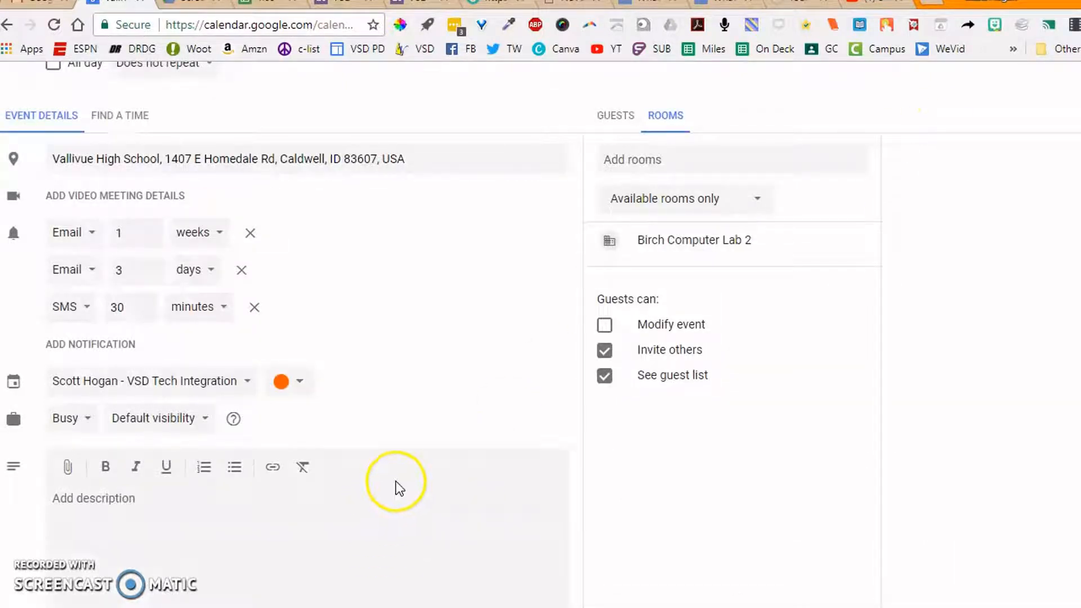
left_click(67, 466)
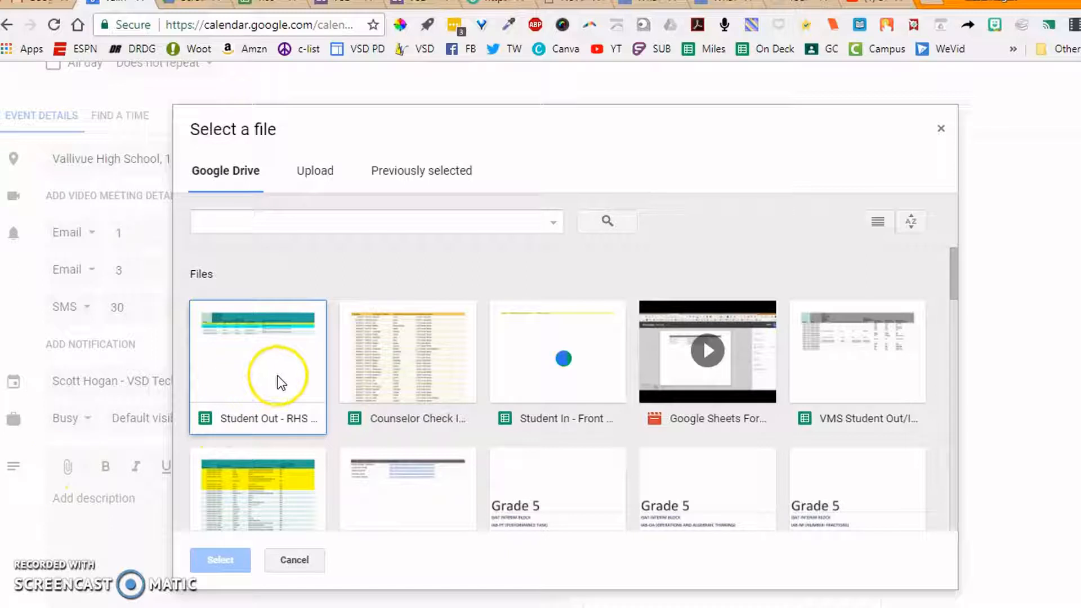
left_click(675, 365)
left_click(225, 560)
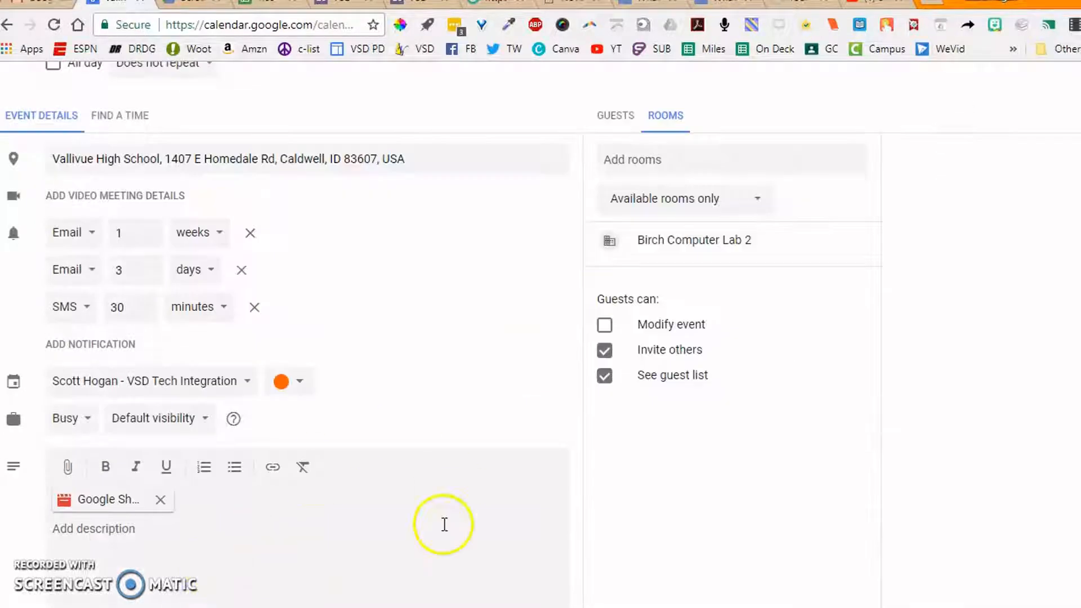
scroll(447, 381, "up", 2)
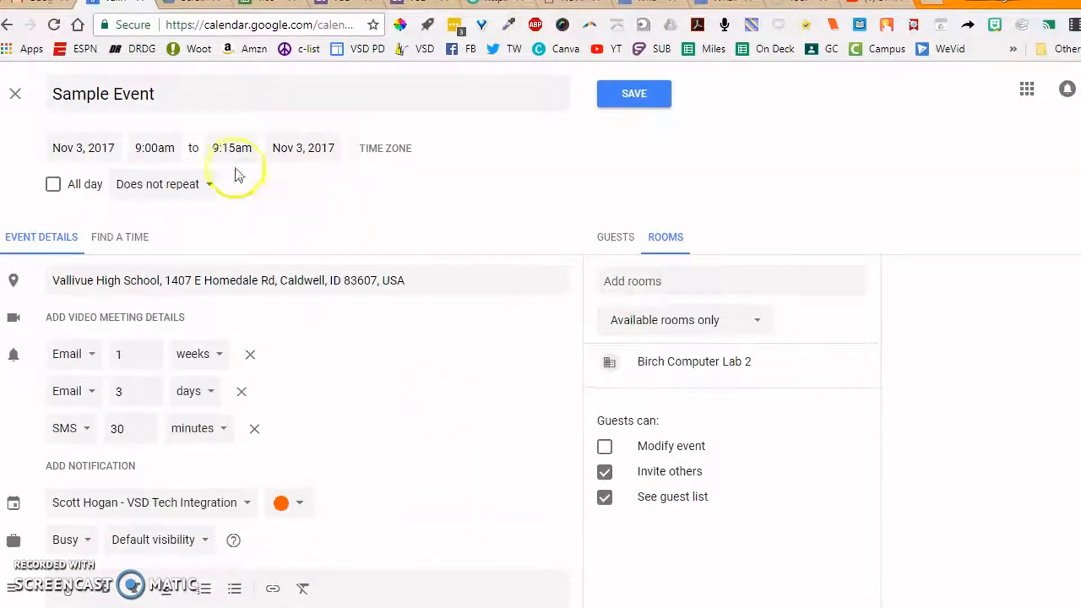
left_click(623, 95)
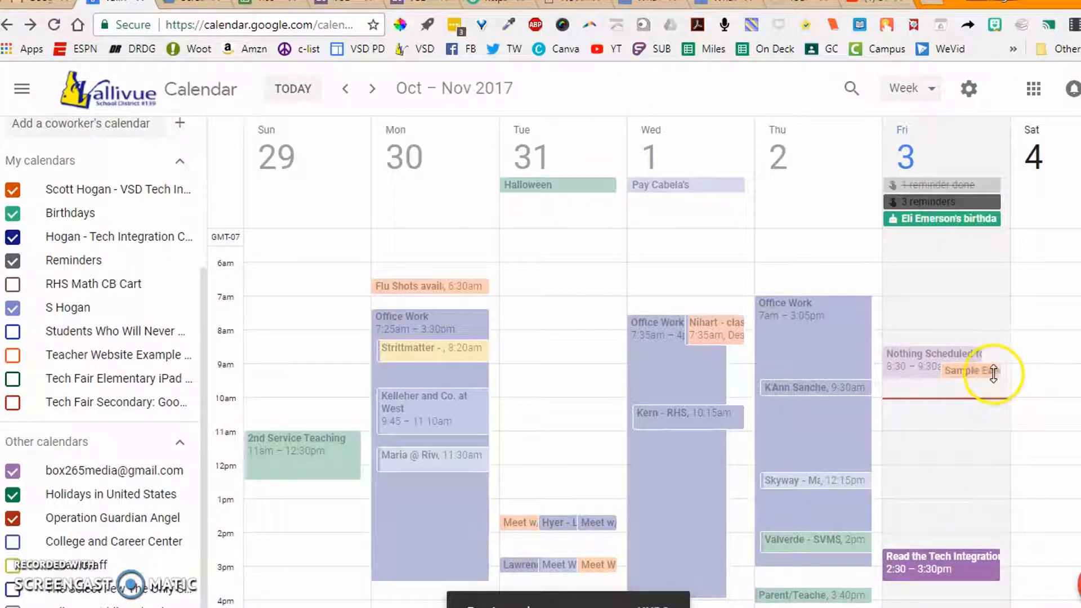
Review the details of Sample Event on Friday, November 3, open its location in Google Maps, and close the map and details.
left_click(957, 372)
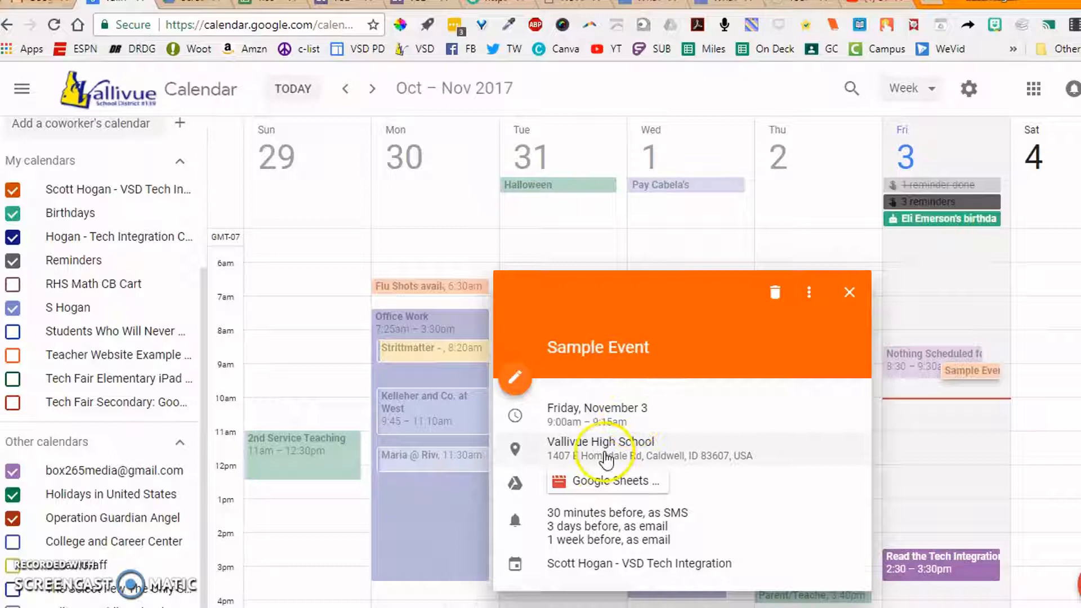
left_click(603, 453)
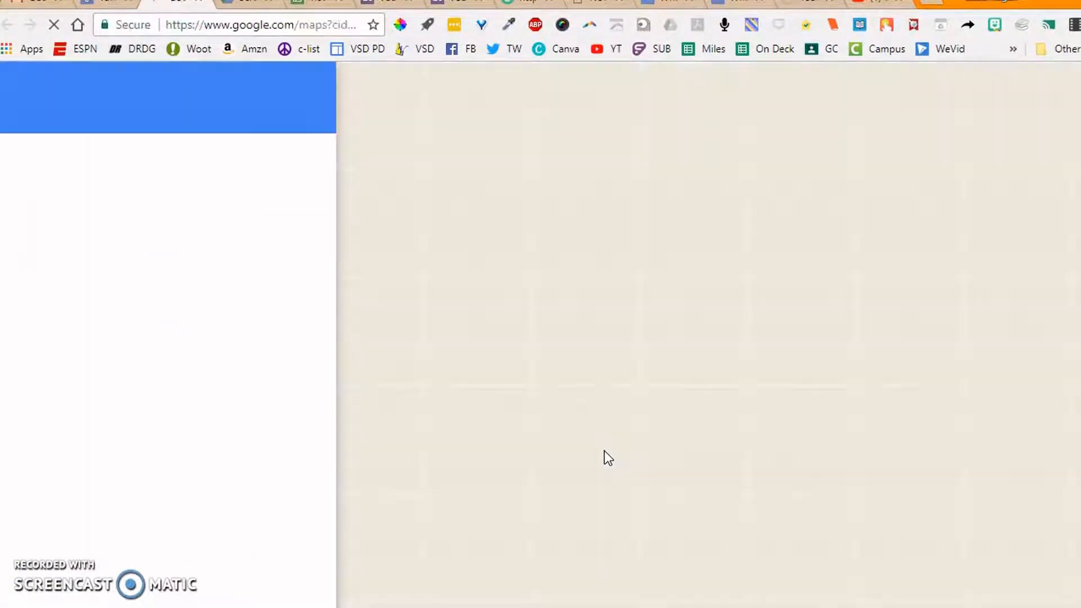
key("ctrl+w")
left_click(850, 292)
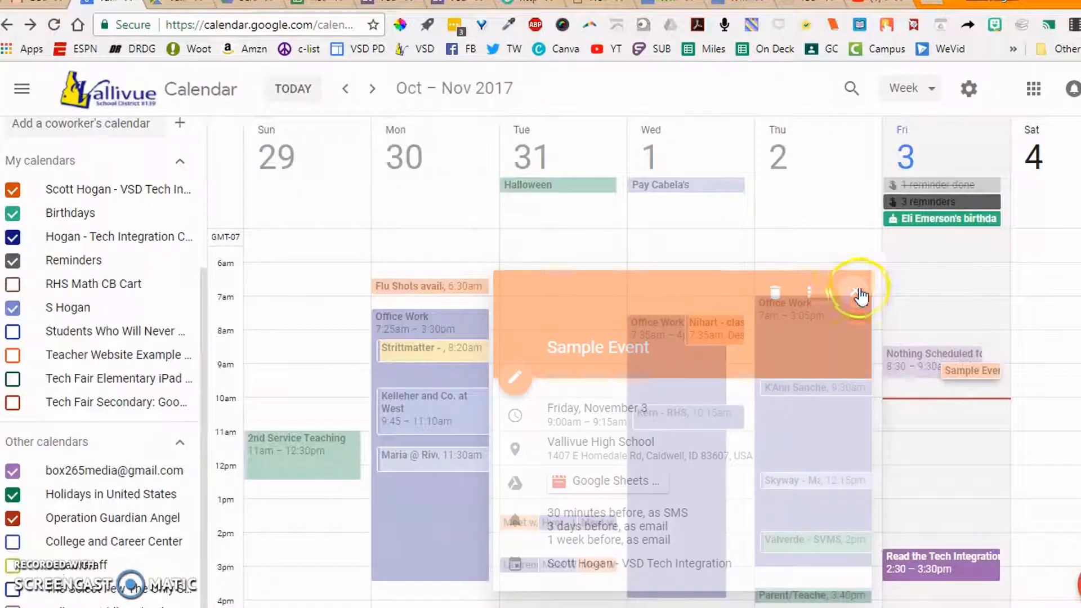